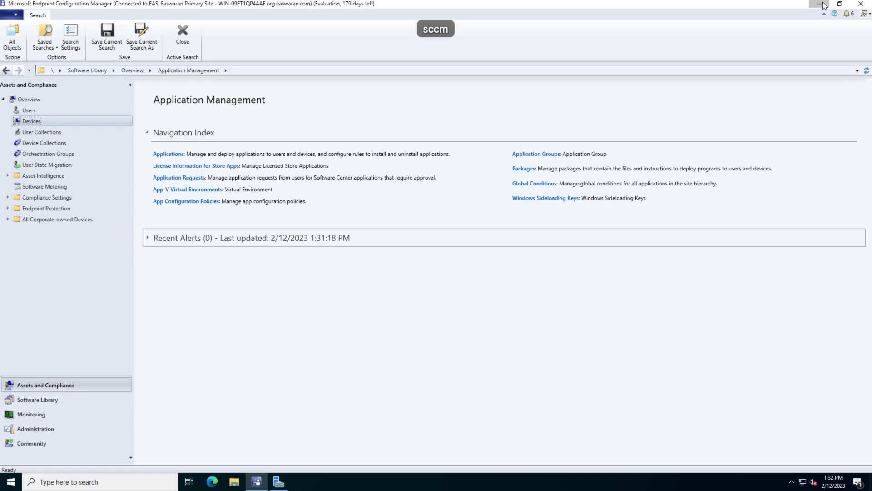
left_click(824, 6)
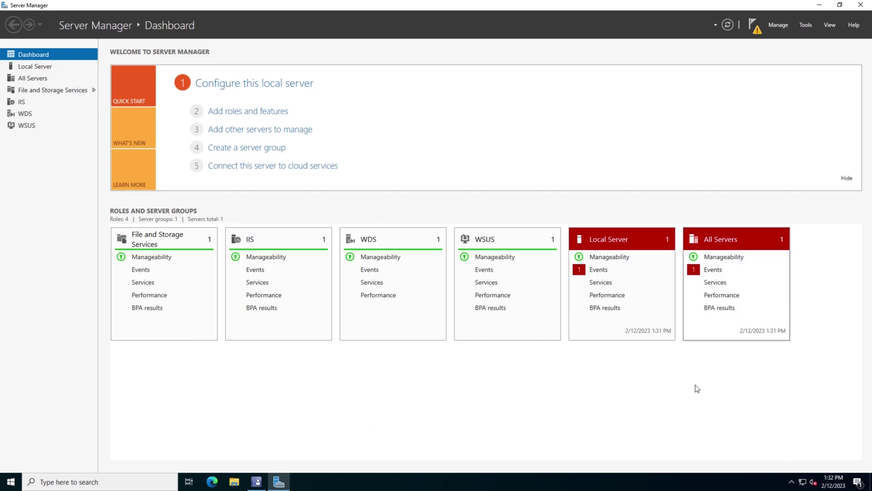
left_click(256, 482)
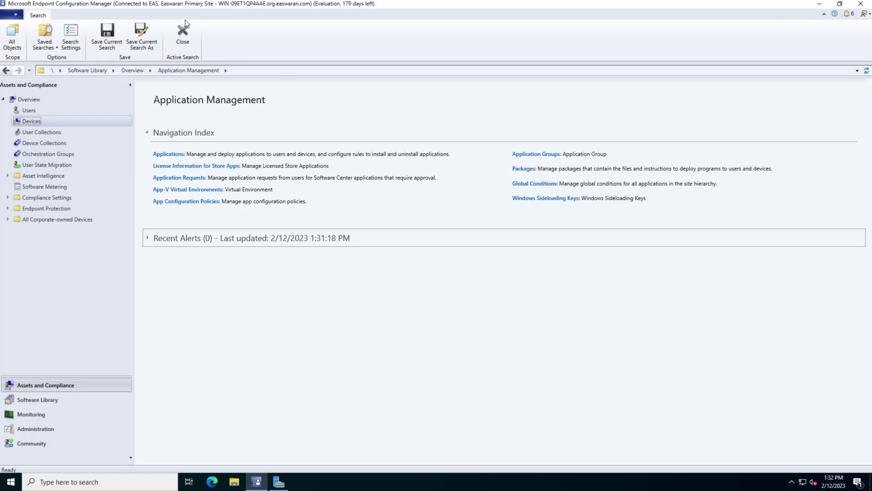
key("alt+Tab")
key("alt+Tab")
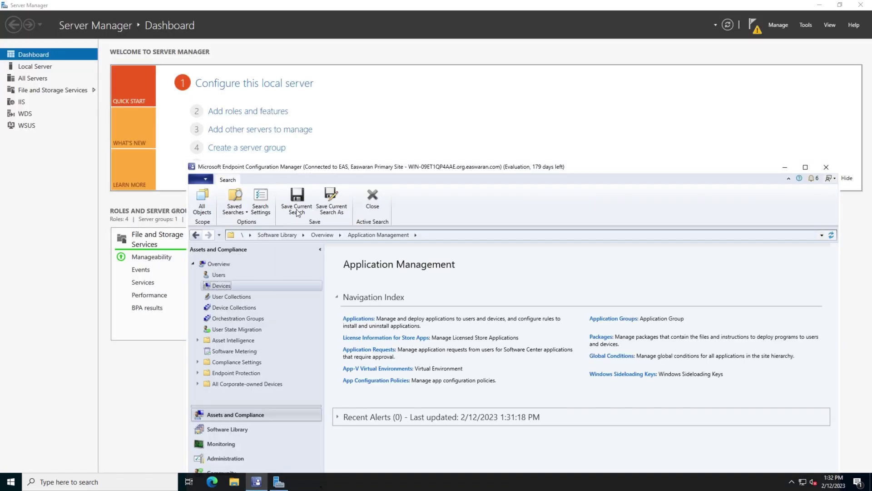
double_click(272, 169)
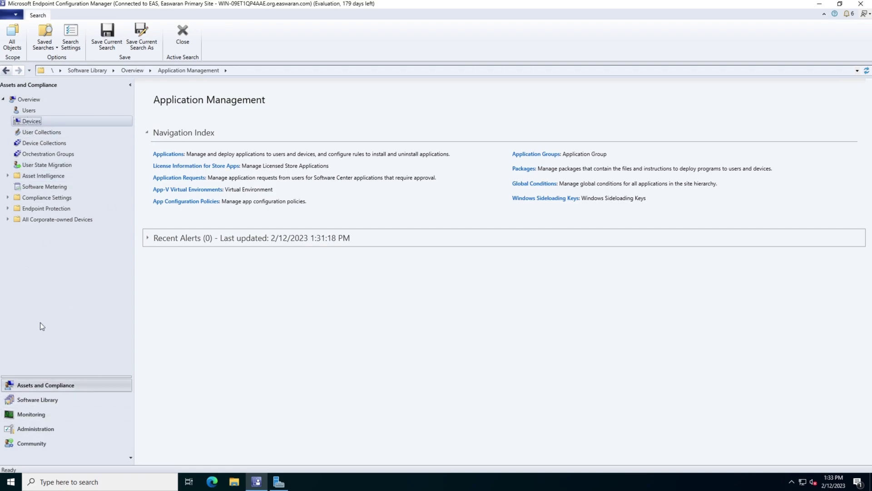
Look through the operating system images, boot images and task sequences under Operating Systems in the Software Library
left_click(32, 397)
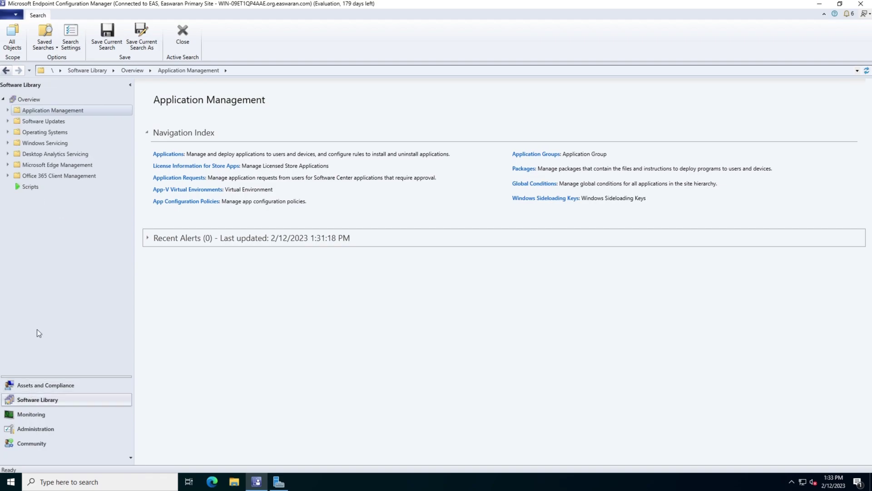
double_click(45, 133)
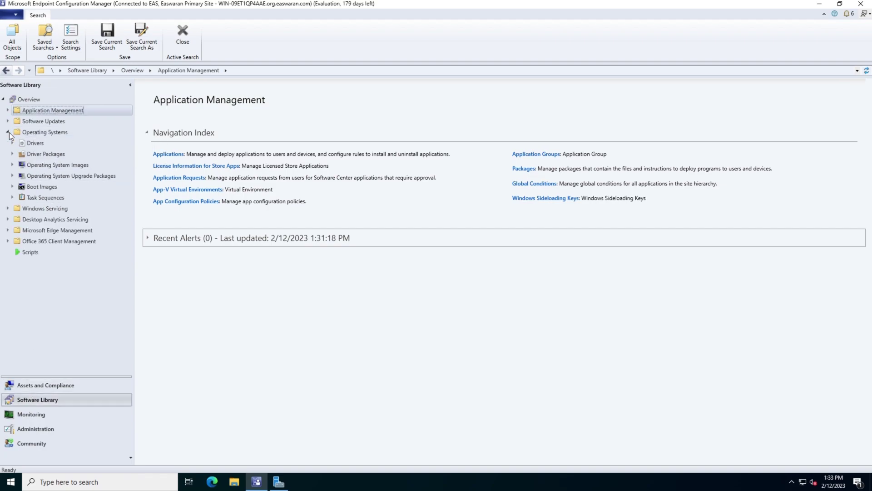
left_click(43, 168)
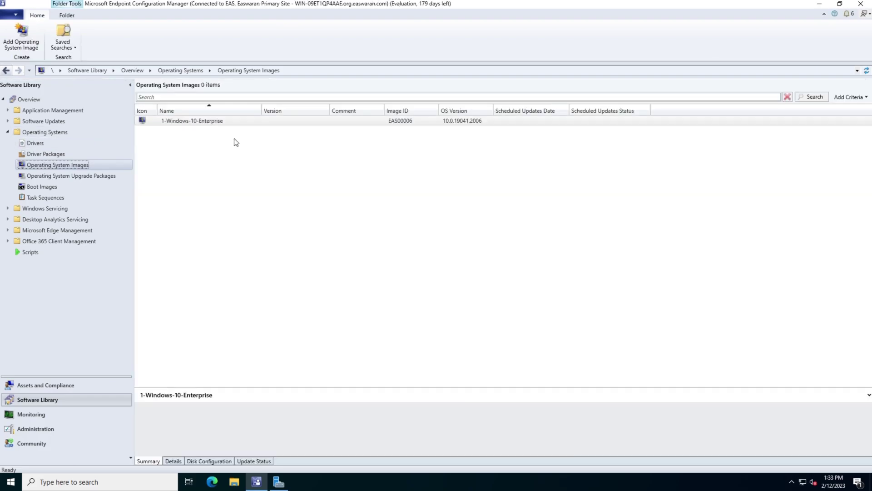
left_click(222, 122)
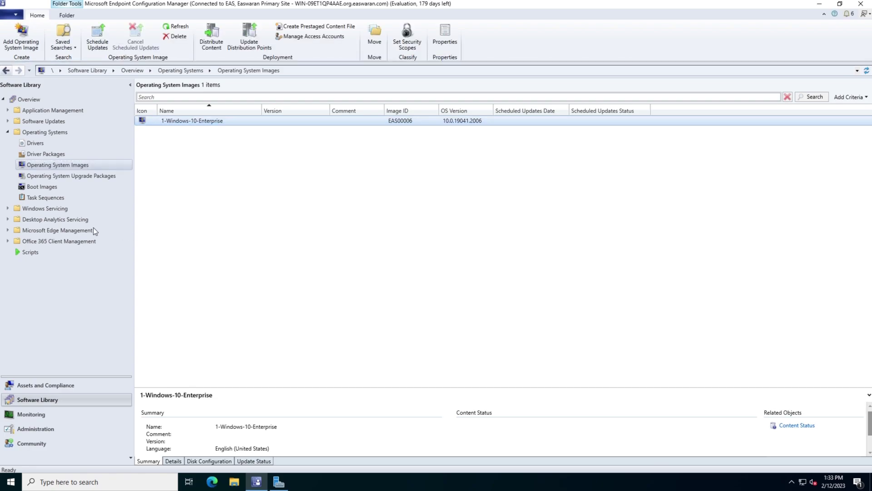
left_click(50, 186)
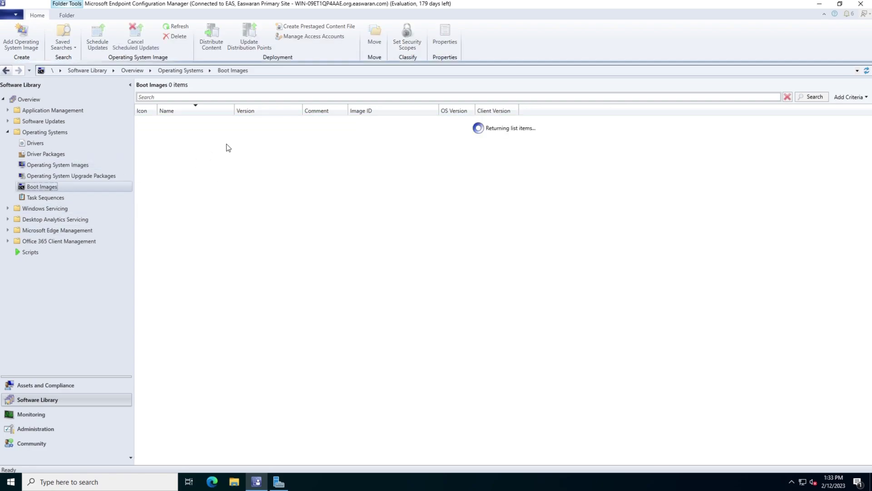
left_click(64, 198)
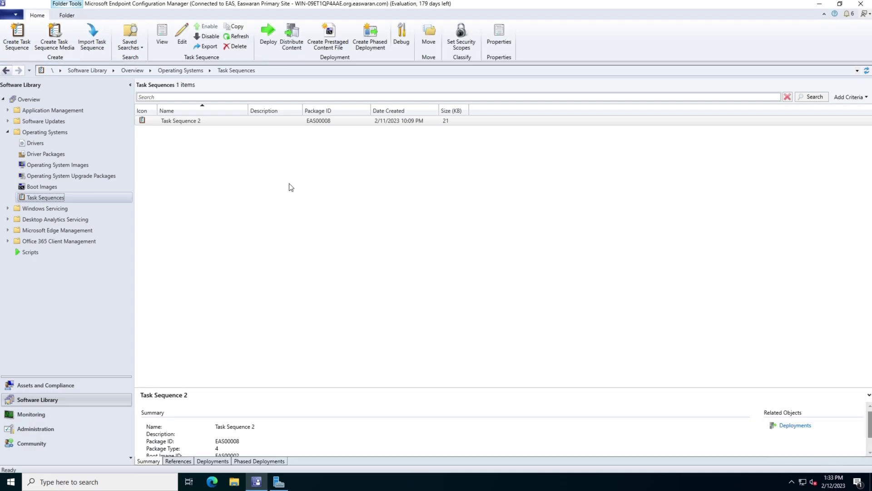
left_click(95, 163)
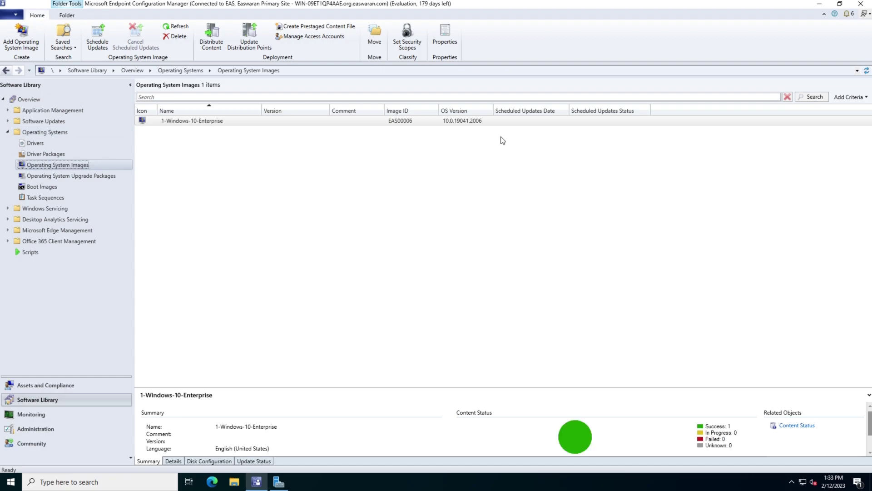
left_click(8, 132)
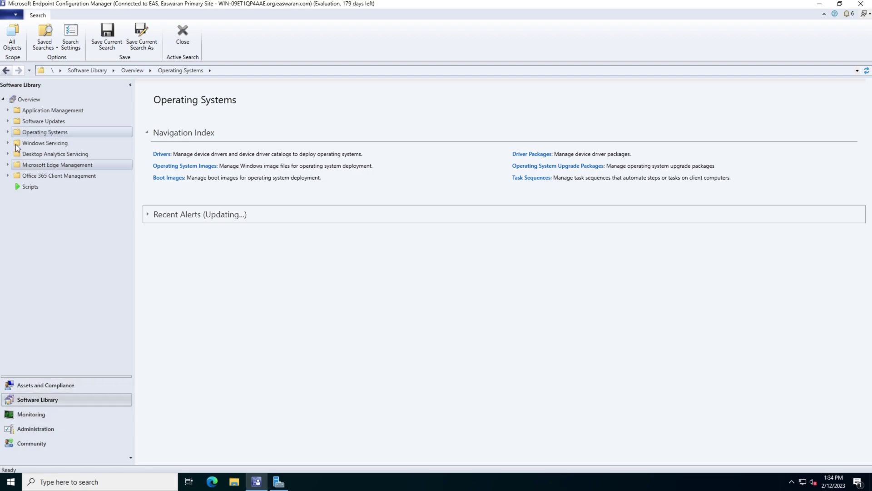
Start creating an application under Application Management, with automatic detection from a Windows Installer (*.msi file)
left_click(8, 110)
left_click(51, 122)
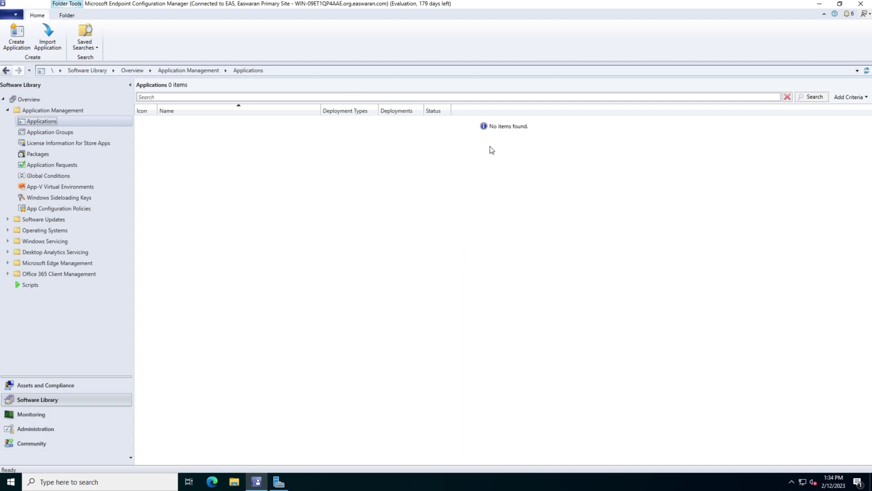
right_click(75, 122)
left_click(86, 127)
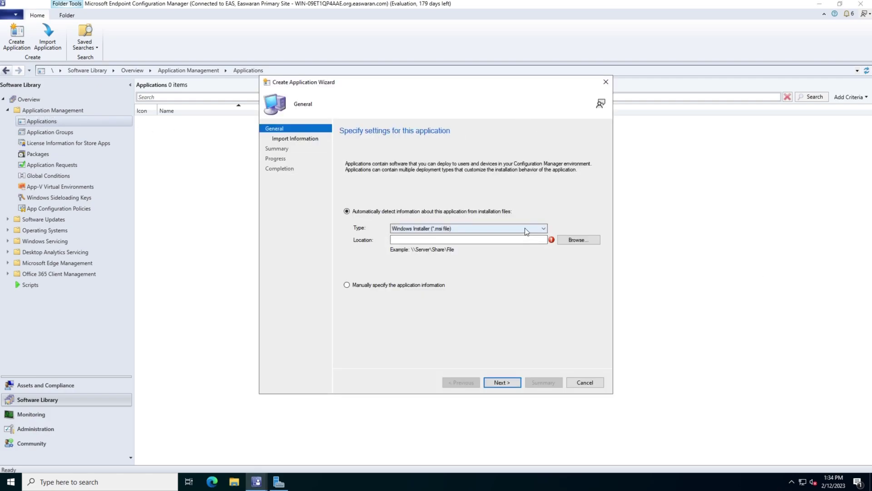
left_click(527, 231)
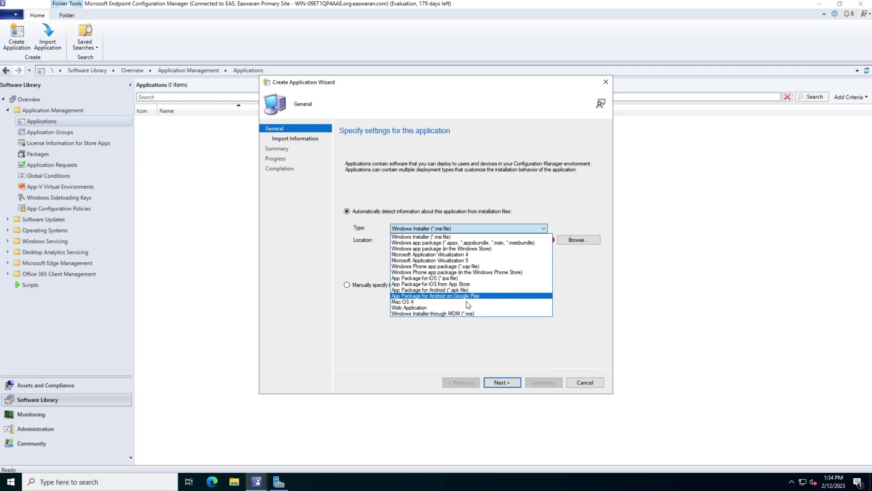
left_click(570, 203)
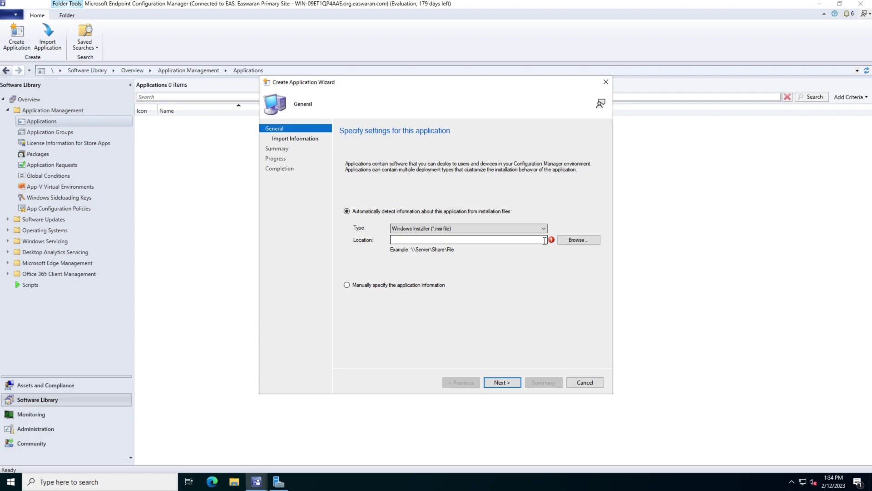
Choose the 7z2201-x64 installer from the Softwares\7zip network folder as the location and import its application information
left_click(479, 241)
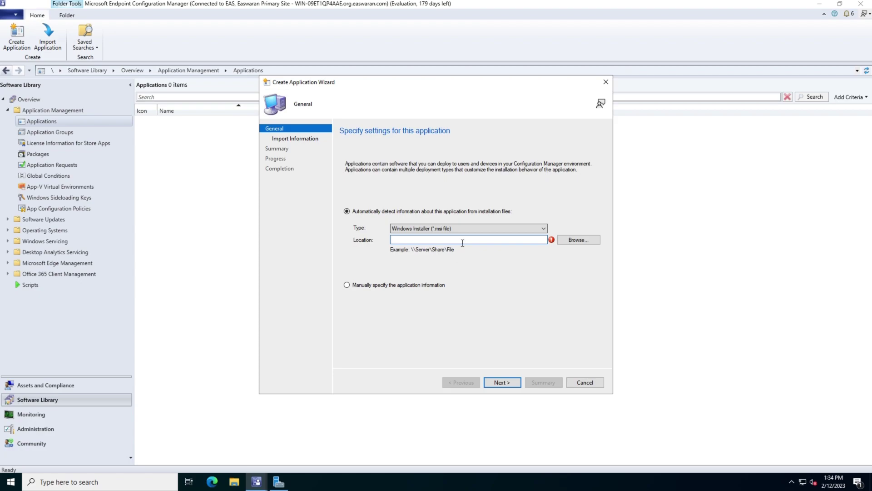
left_click(567, 240)
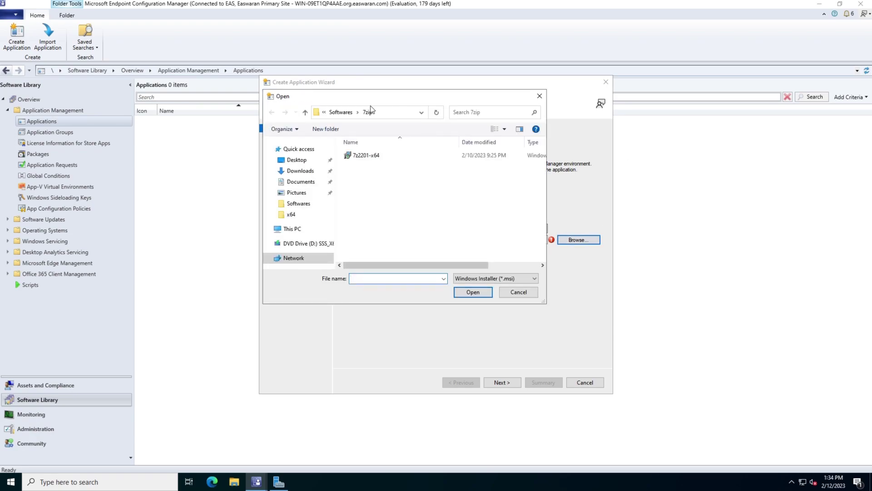
left_click(381, 114)
left_click_drag(391, 112, 260, 101)
left_click(384, 181)
left_click(360, 156)
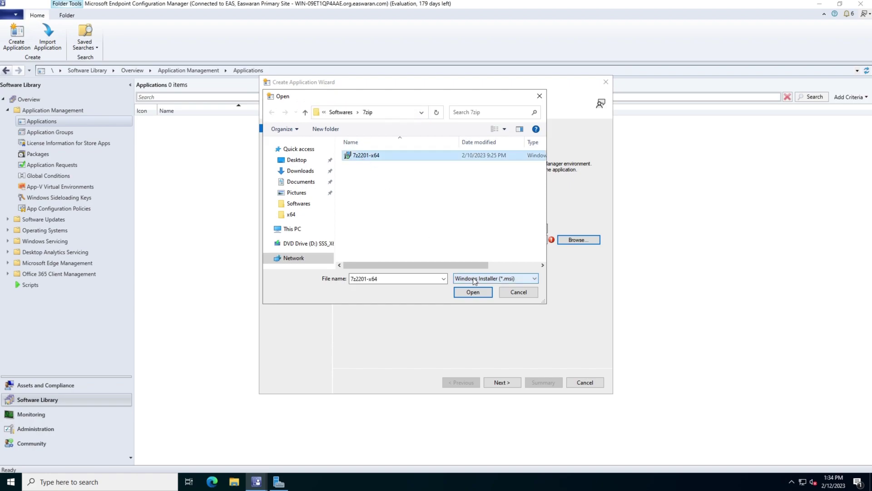
left_click(474, 294)
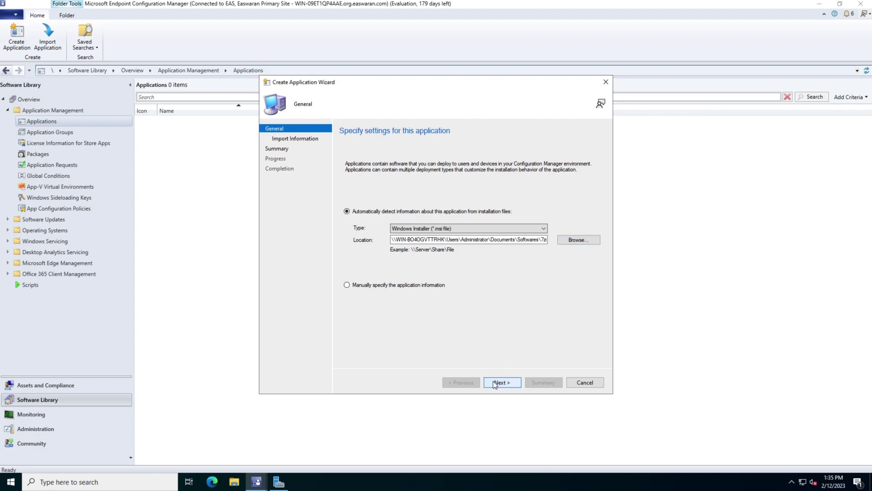
left_click(495, 383)
left_click(473, 271)
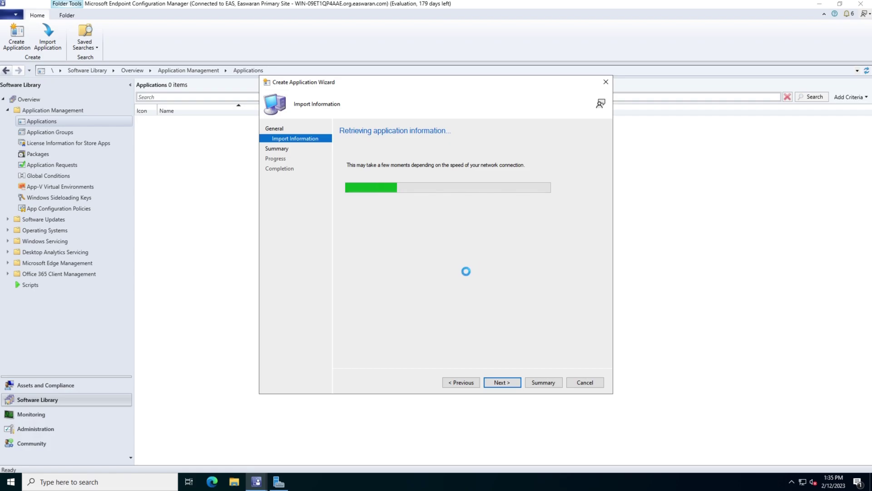
left_click(508, 382)
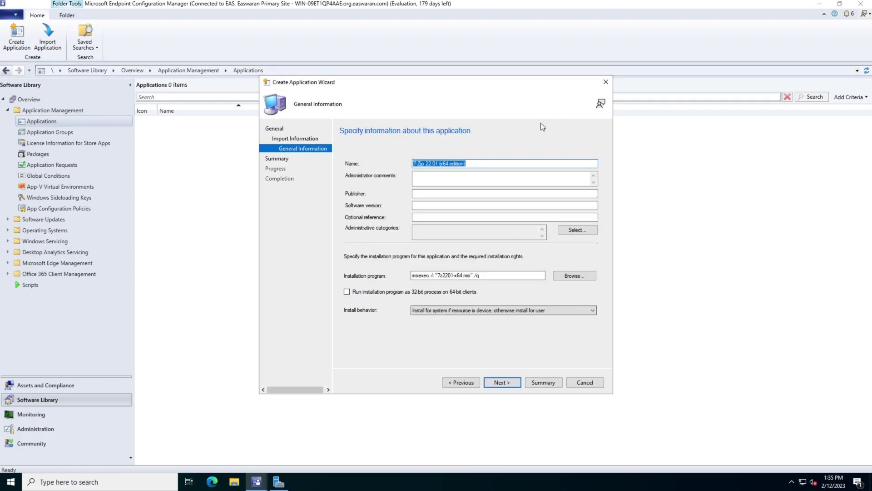
Name the application 7-Zip (x64 edition), with publisher 7Zip and software version 22.01
left_click(470, 174)
key("Delete")
left_click(421, 195)
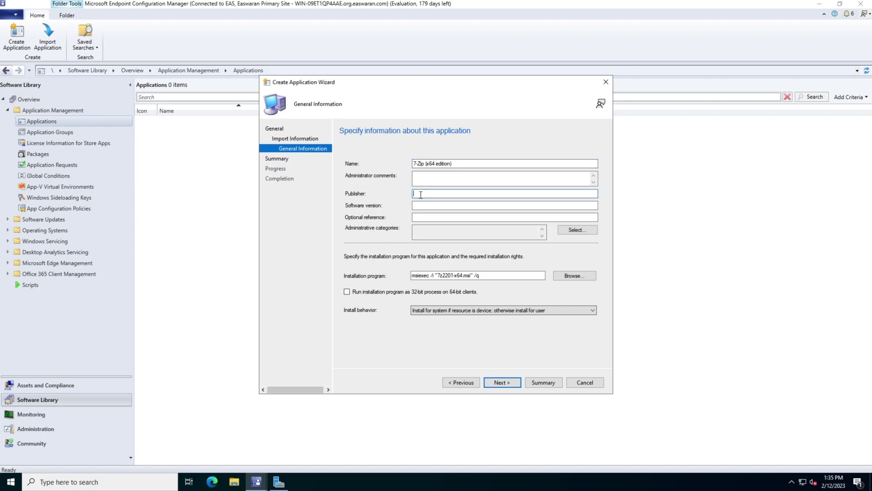
type("7Zip")
left_click(435, 208)
left_click(436, 219)
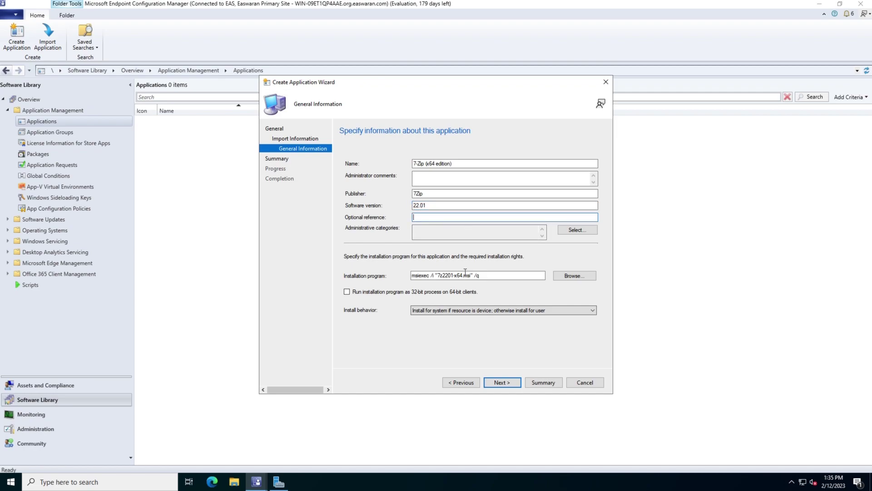
Review the msiexec installation command and set the install behavior to Install for system
left_click_drag(500, 276, 394, 275)
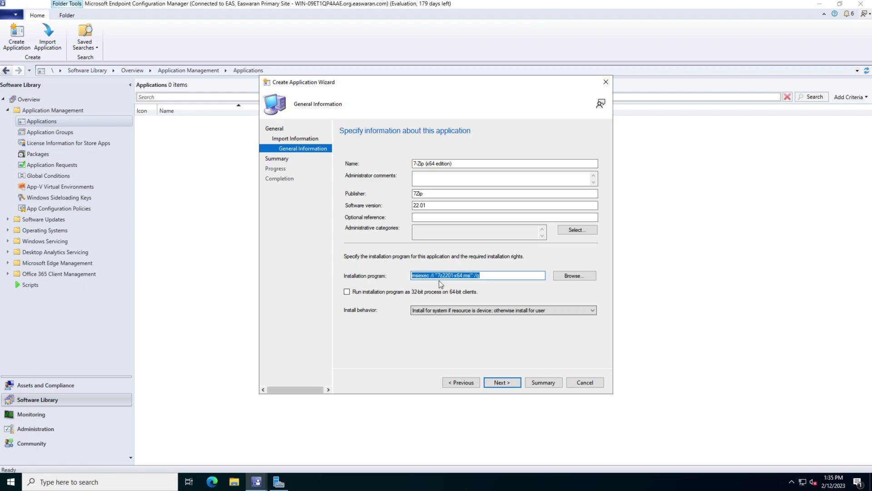
left_click(508, 277)
left_click_drag(508, 277, 400, 261)
left_click(535, 275)
key("ctrl+a")
left_click(430, 313)
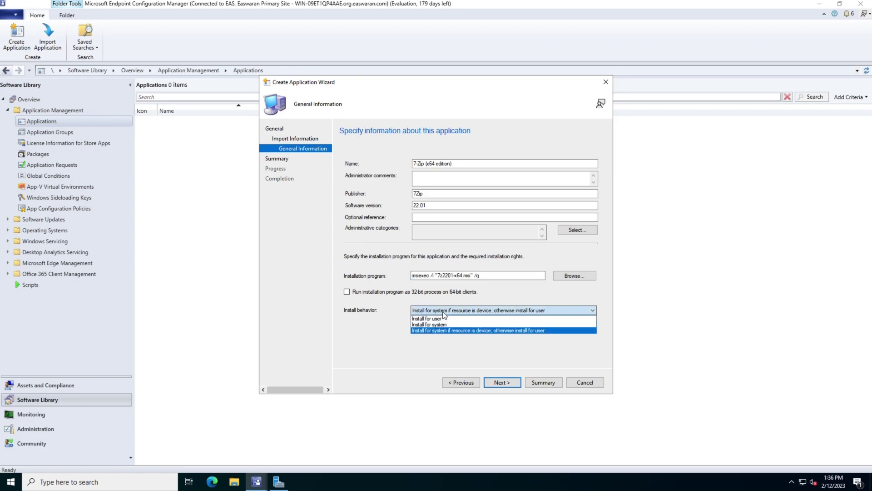
left_click(502, 325)
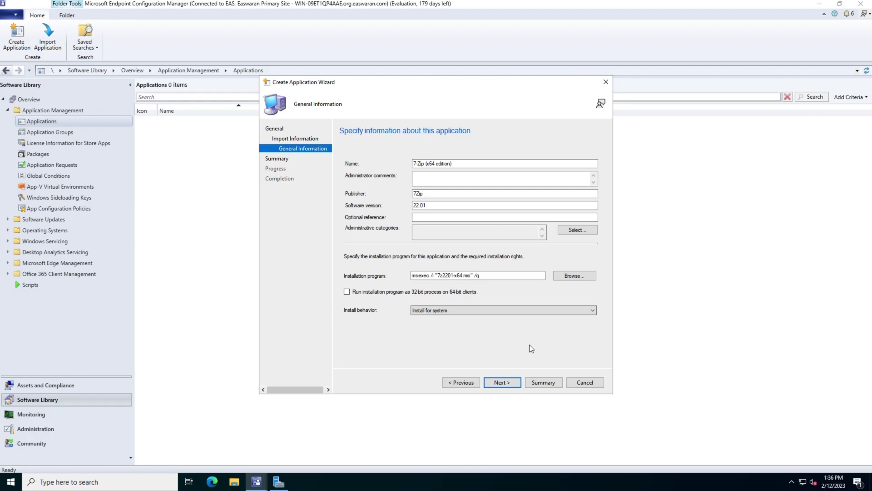
Confirm the application settings, create the 7-Zip application and close the wizard
left_click(496, 381)
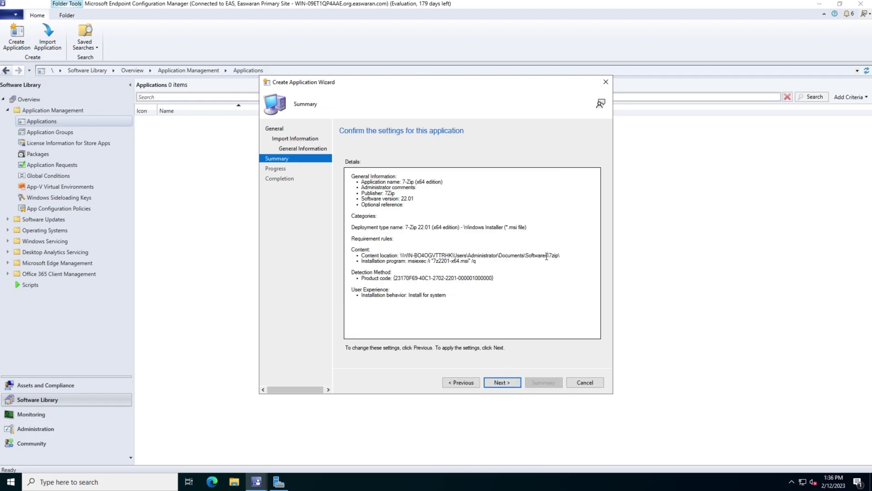
left_click(495, 383)
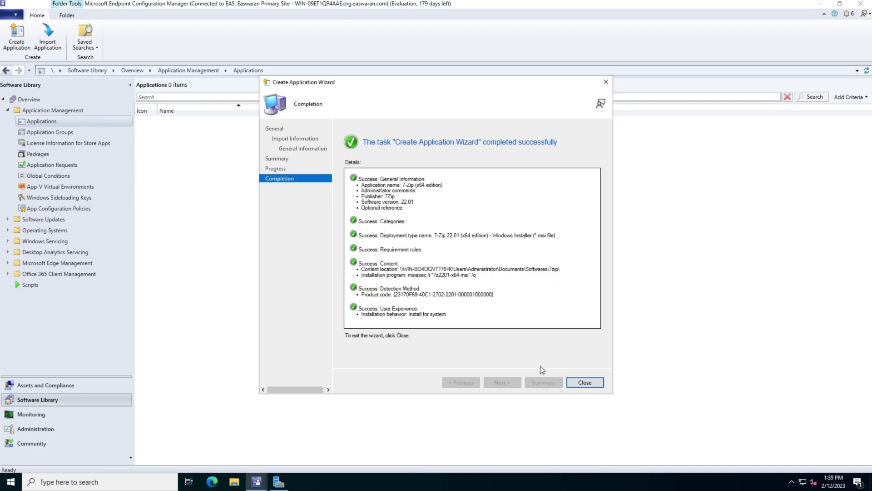
left_click(585, 382)
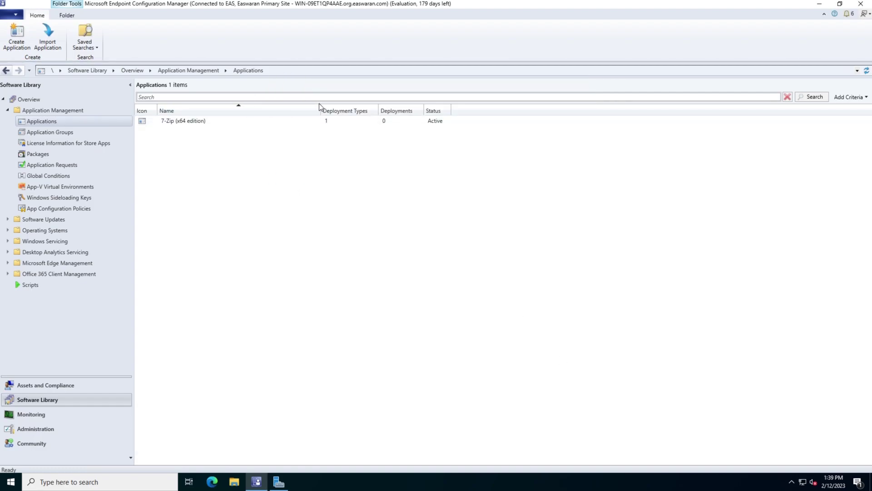
Start a deployment of the 7-Zip (x64 edition) application and choose All User Groups as its target collection
left_click(397, 119)
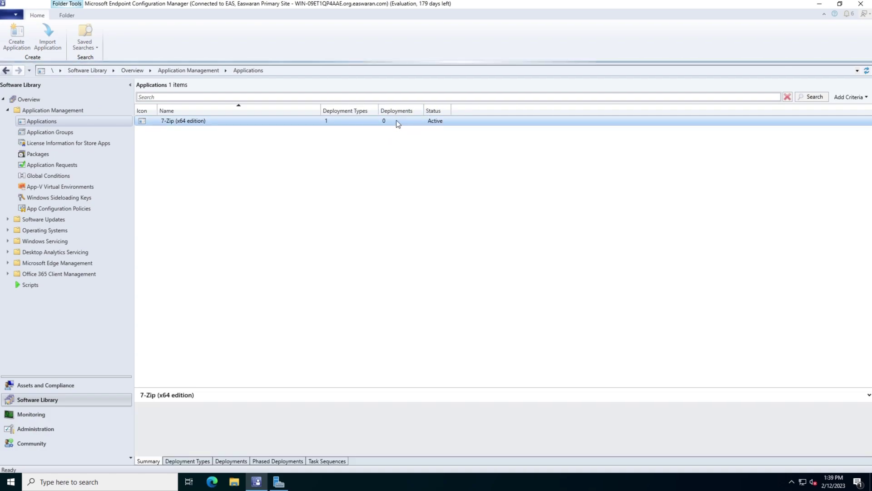
right_click(273, 123)
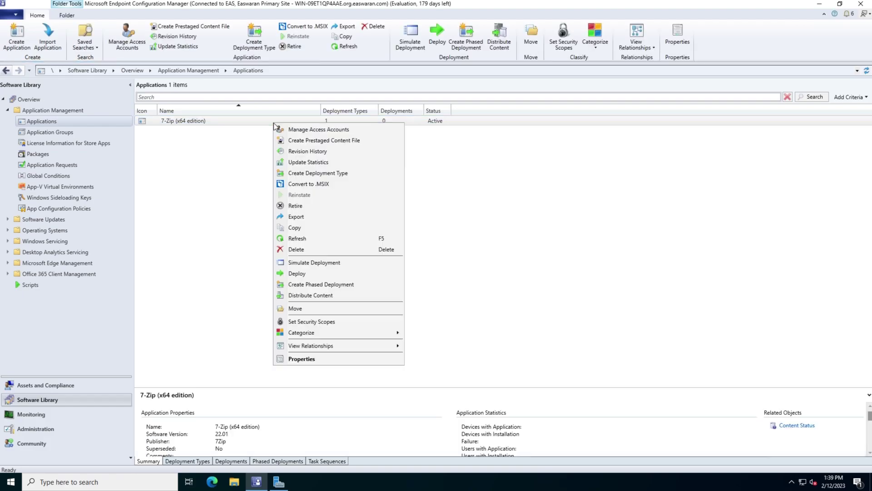
left_click(294, 273)
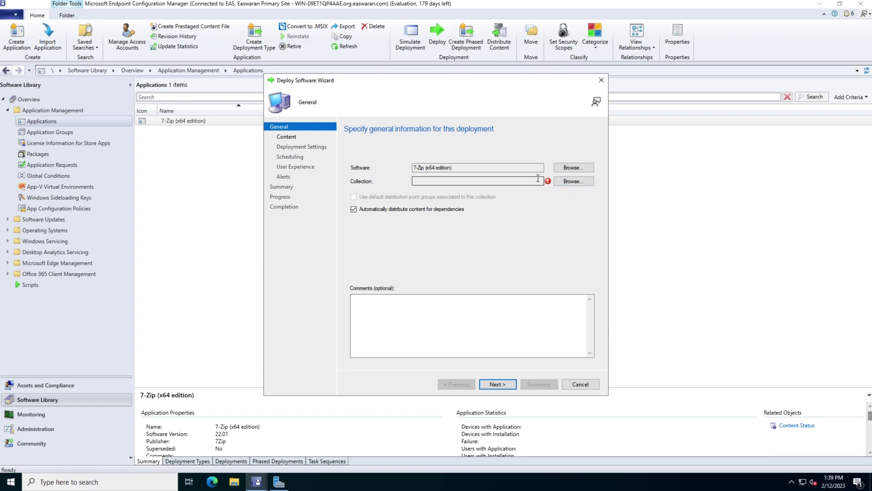
left_click(568, 182)
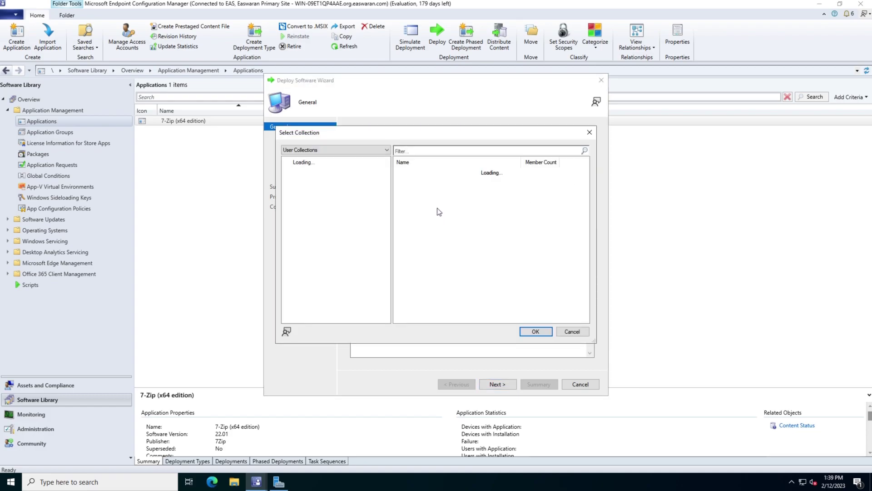
left_click_drag(396, 133, 237, 125)
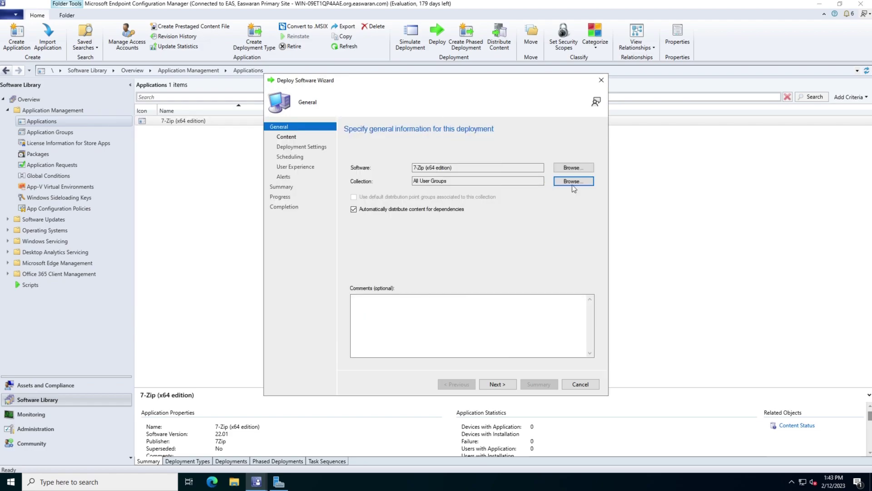
left_click(502, 384)
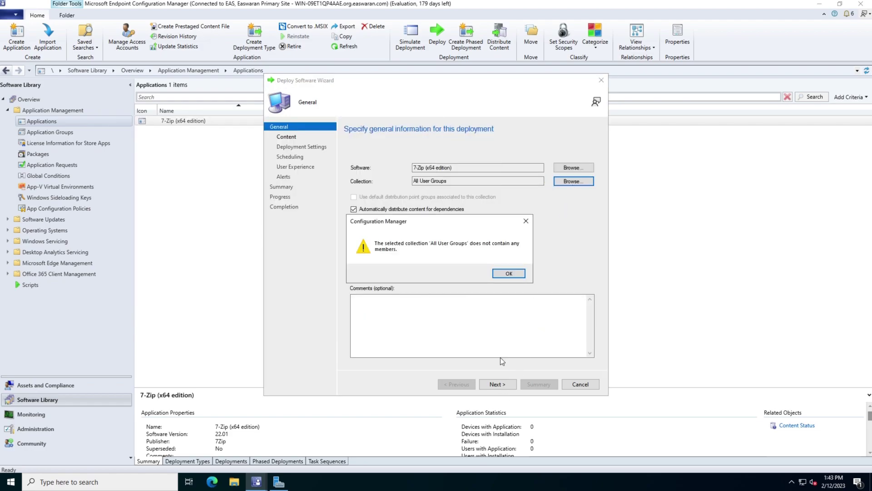
left_click(509, 274)
left_click(495, 384)
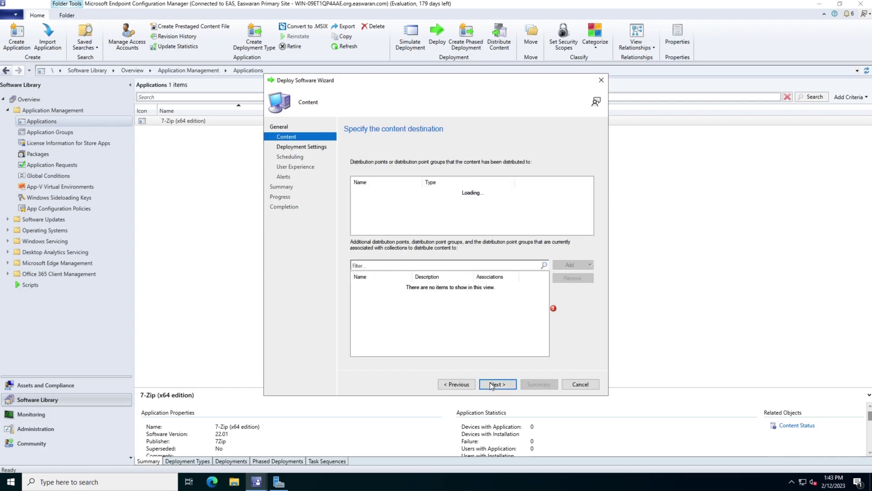
left_click(462, 384)
Change the deployment's target collection to All Users and User Groups and accept the existing distribution point as the content destination
left_click(565, 182)
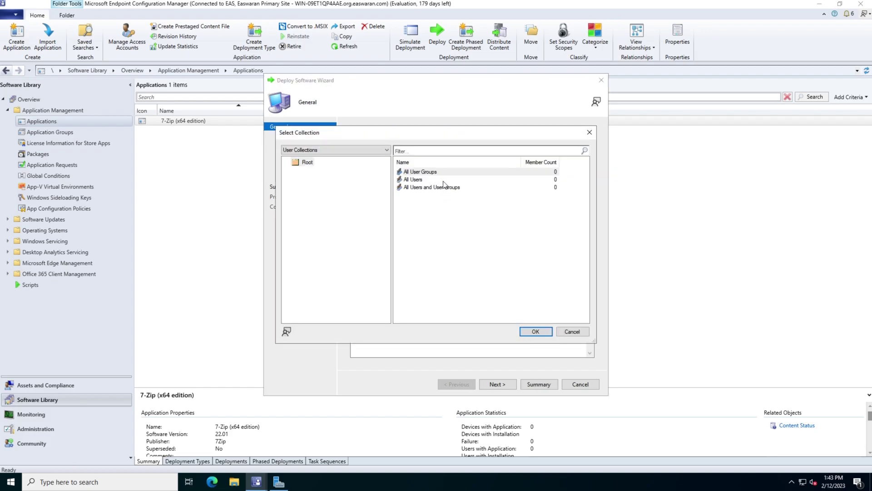
double_click(430, 187)
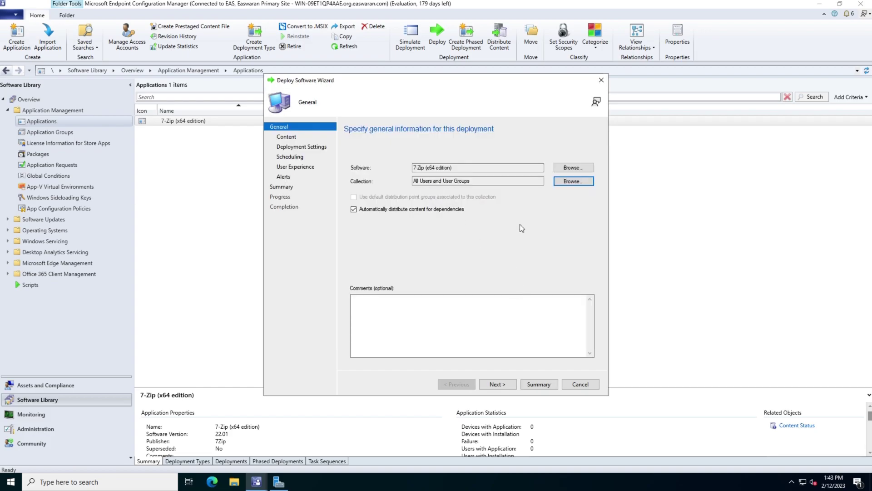
left_click(511, 382)
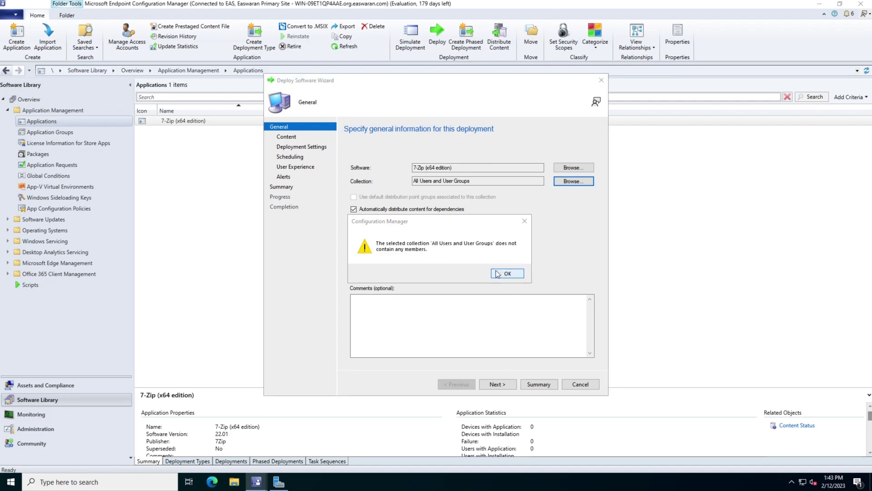
key("Return")
left_click(500, 385)
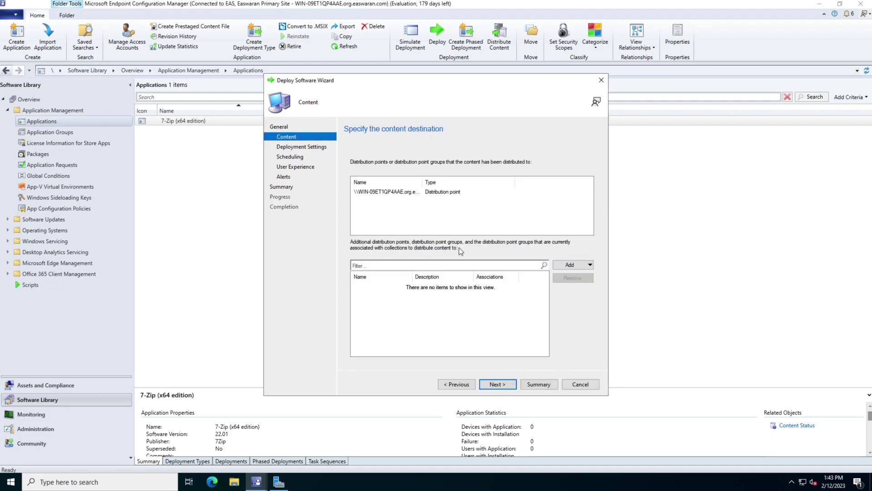
left_click(408, 194)
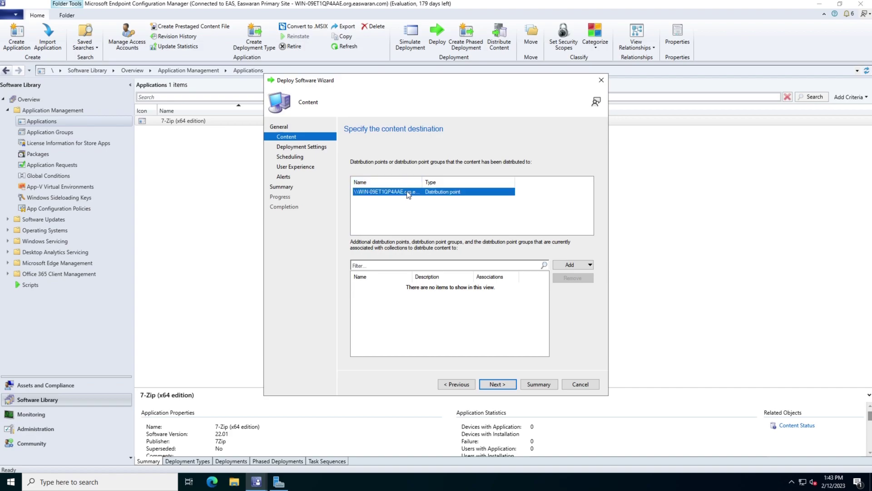
left_click(494, 385)
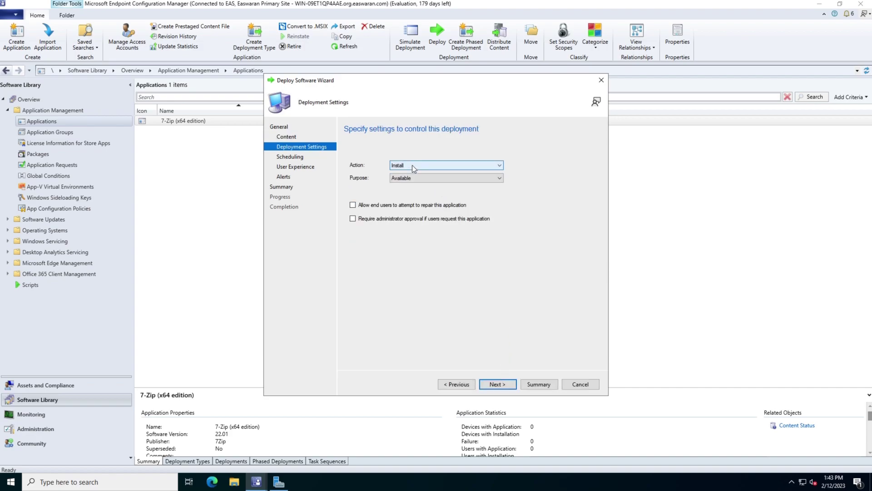
Try the Uninstall action for the deployment and restore the action to Install and the purpose to Available
left_click(467, 167)
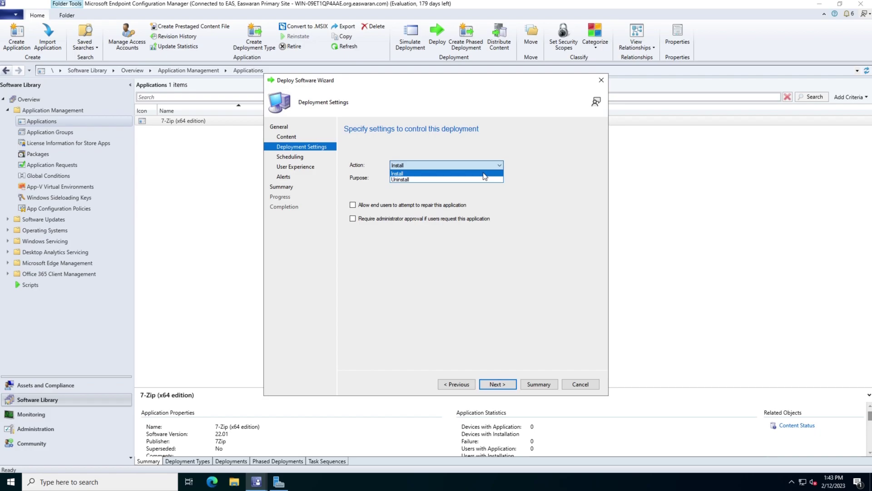
left_click(484, 174)
left_click(492, 168)
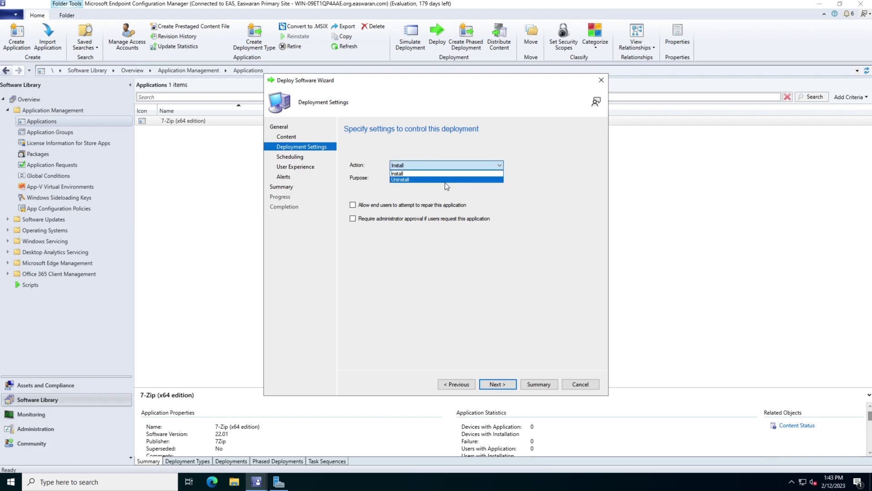
left_click(554, 182)
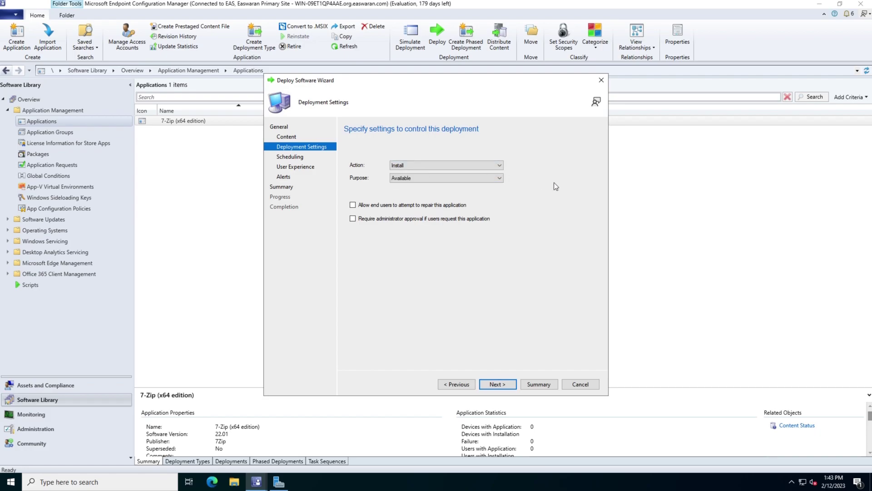
left_click(473, 164)
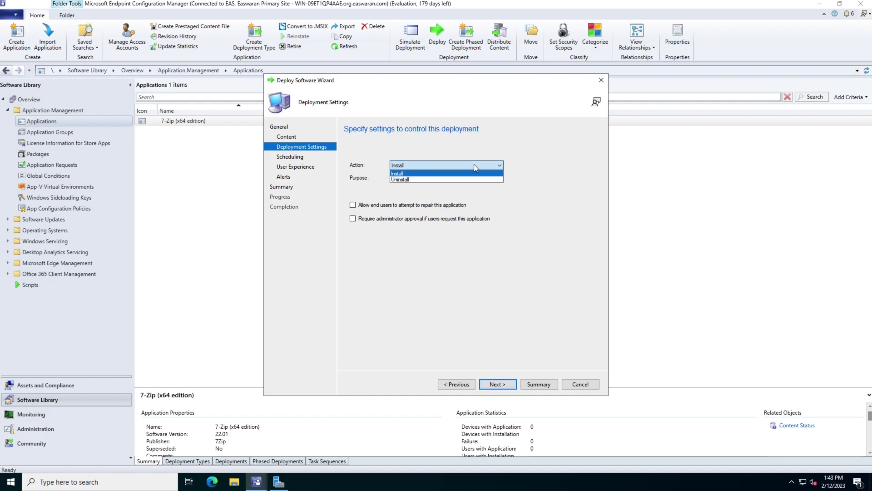
left_click(450, 177)
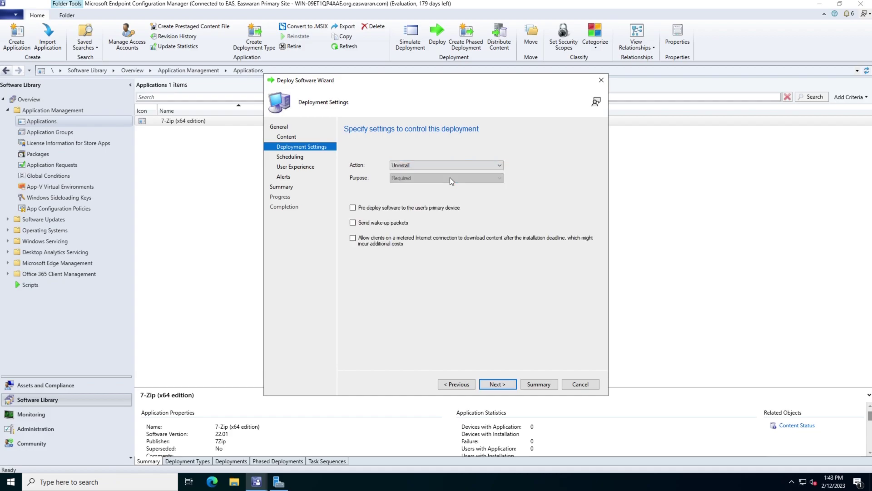
left_click(418, 165)
left_click(420, 174)
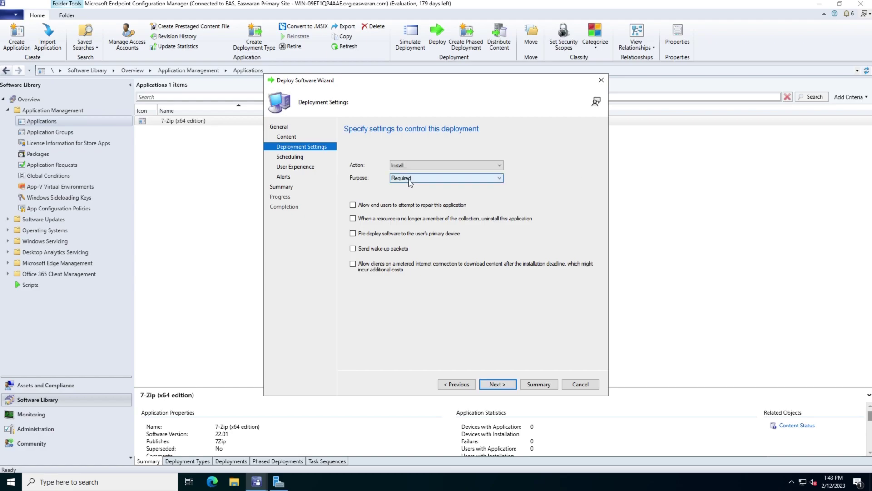
left_click(467, 179)
left_click(459, 185)
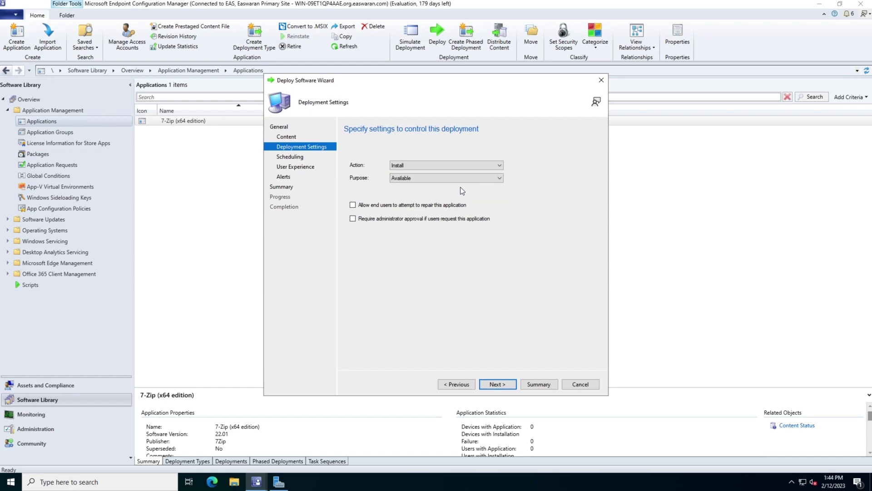
Check the purpose options, keep Available, and require administrator approval if users request this application
left_click(444, 179)
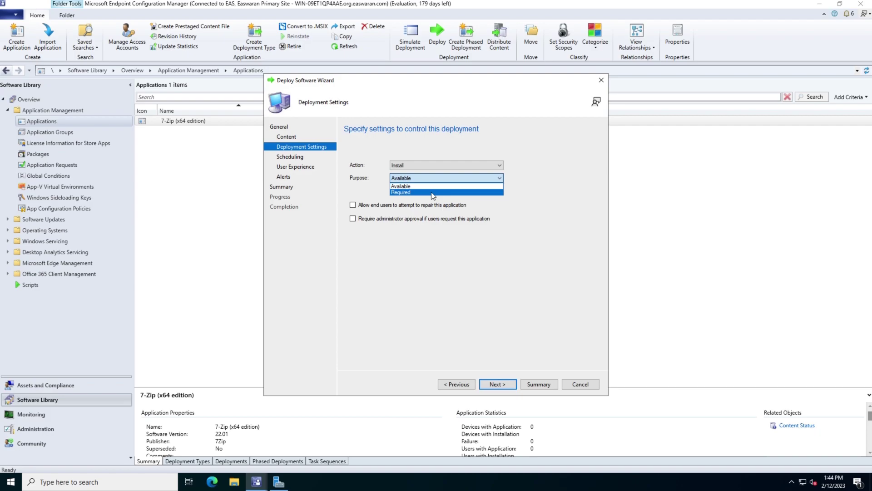
left_click(367, 174)
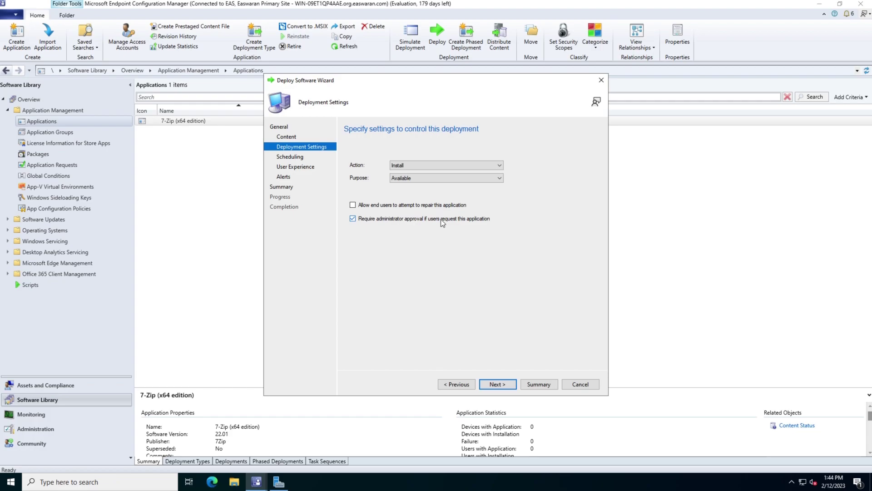
left_click(509, 387)
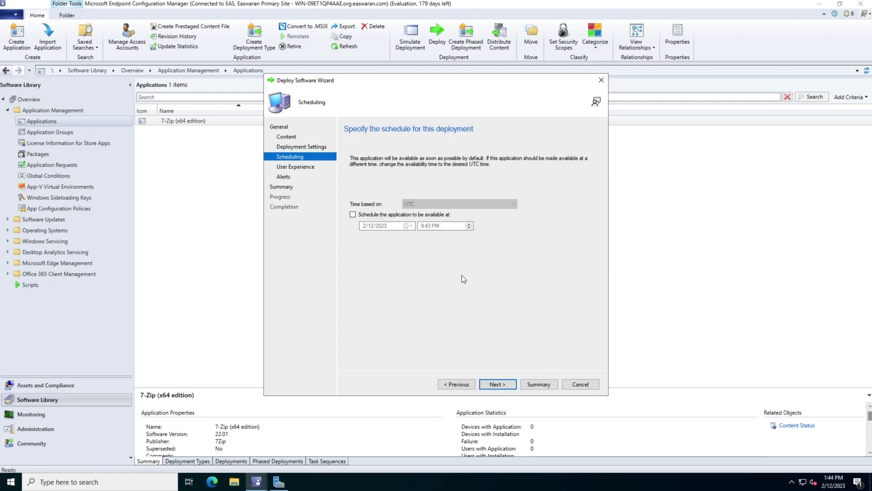
Keep the default schedule and set user notifications to Display in Software Center, and only show notifications for computer restarts
left_click(493, 384)
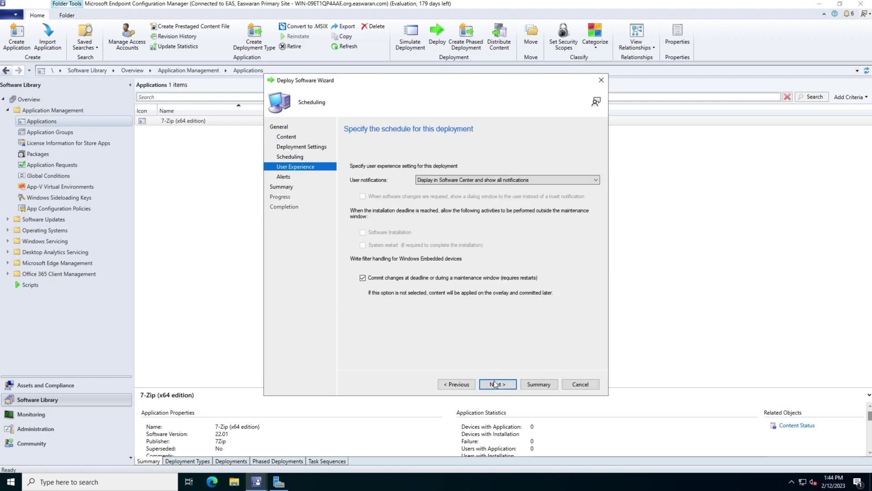
left_click(473, 178)
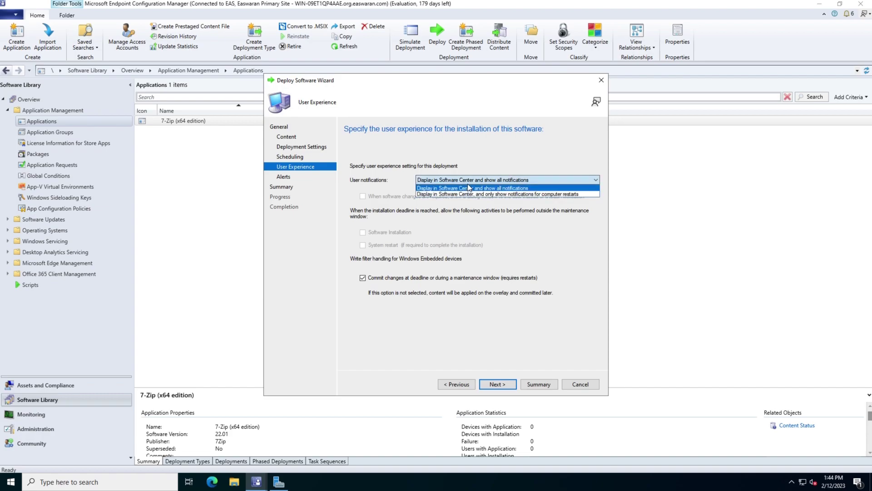
left_click(451, 192)
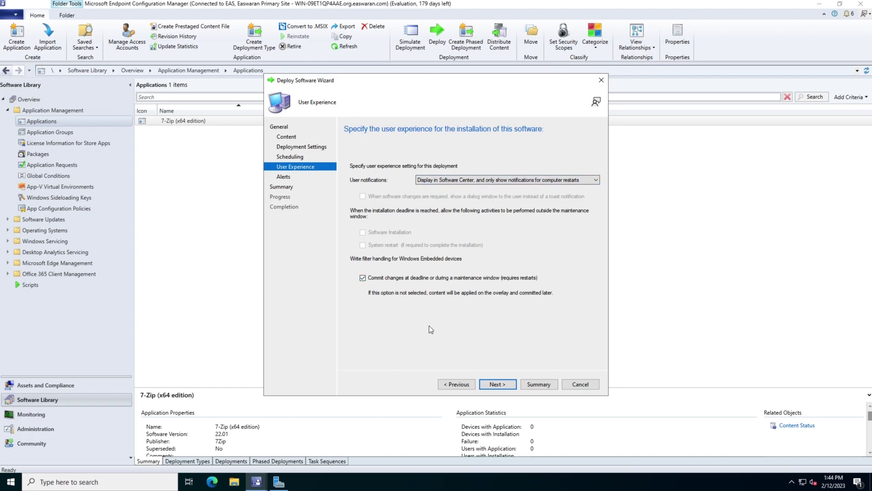
left_click(491, 386)
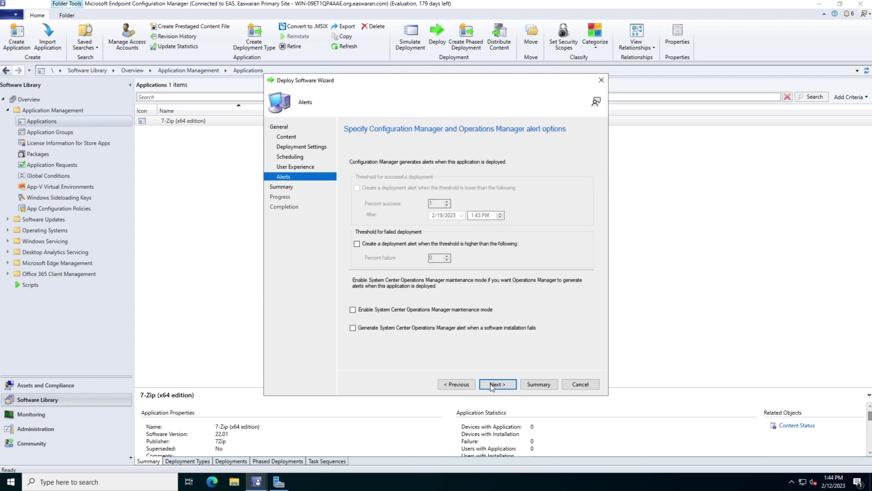
Confirm the deployment settings with the default alert options, run the deployment and close the wizard
left_click(492, 384)
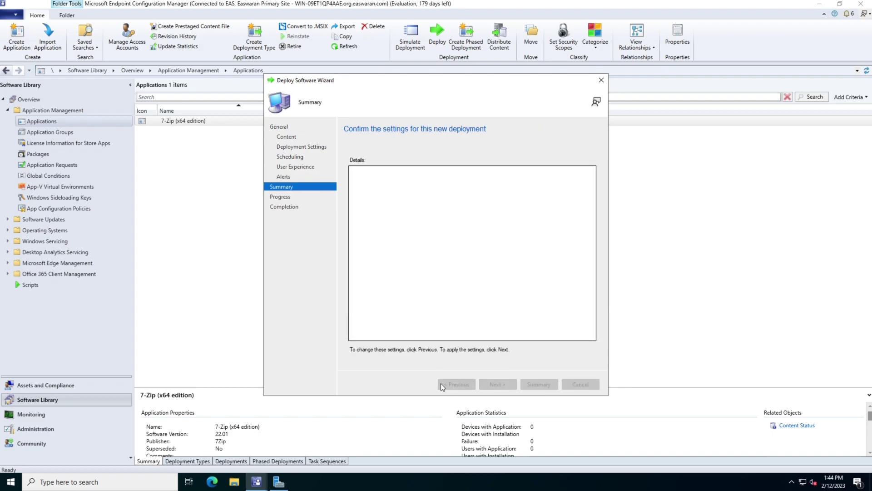
left_click(443, 384)
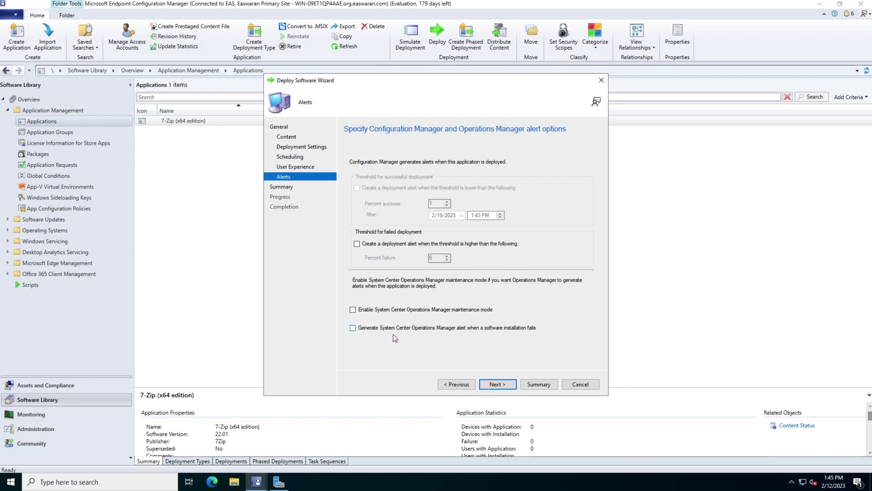
left_click(497, 384)
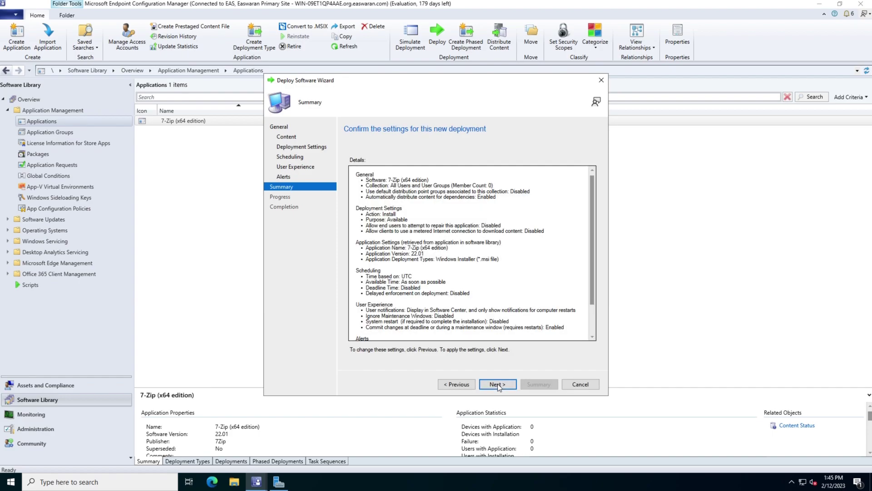
left_click(498, 384)
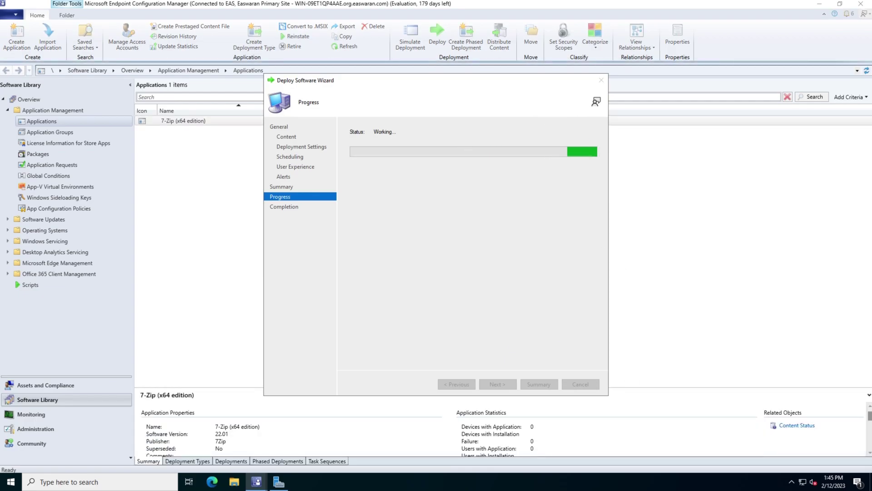
left_click_drag(533, 85, 564, 118)
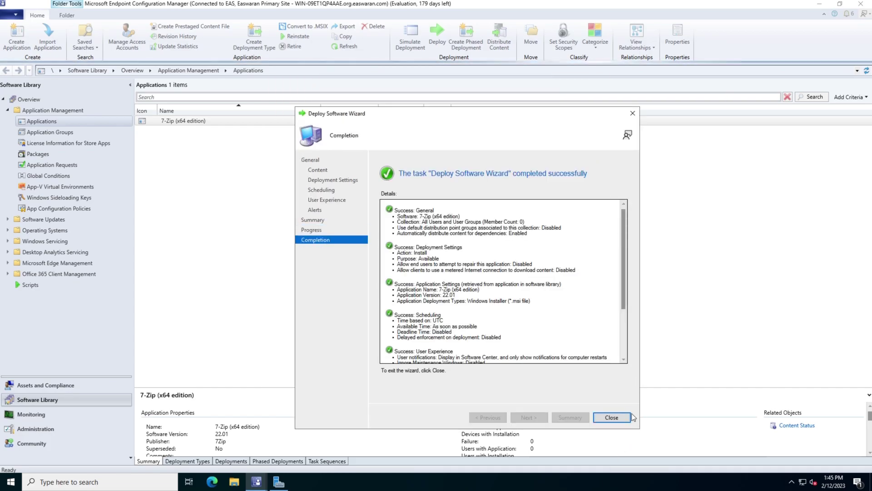
left_click(627, 417)
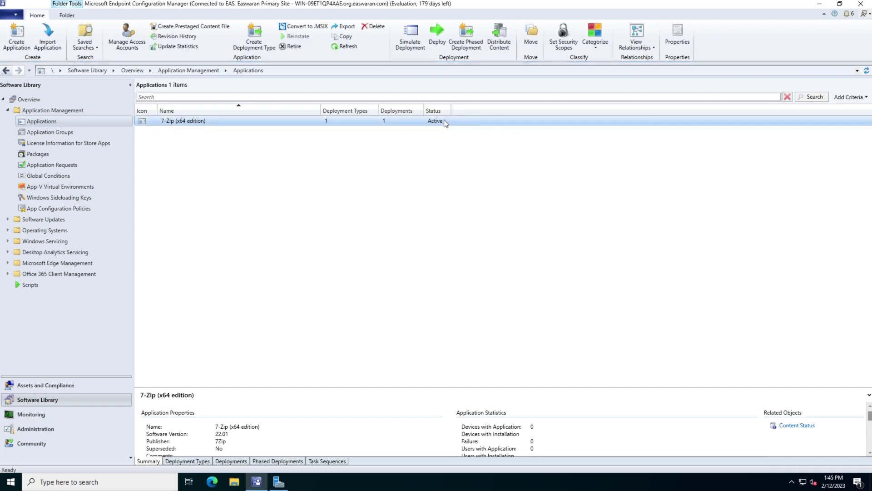
Open the properties of the 7-Zip application's Windows Installer (*.msi file) deployment type
left_click(167, 461)
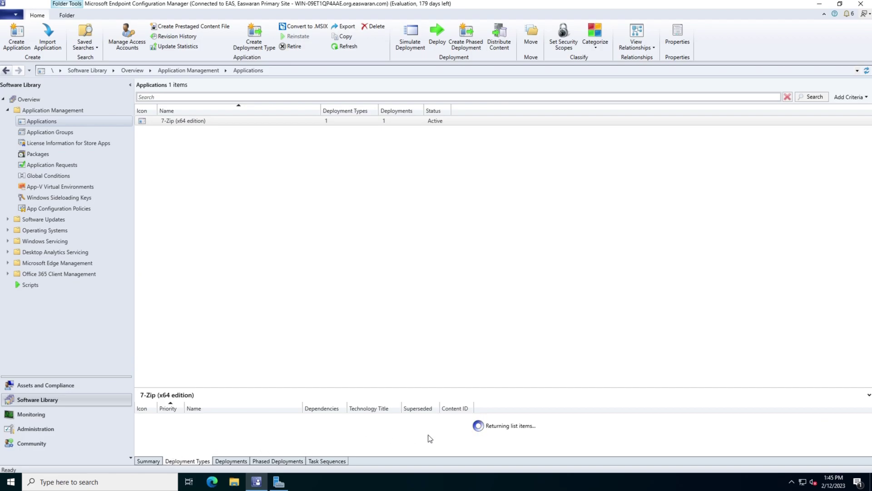
left_click(215, 418)
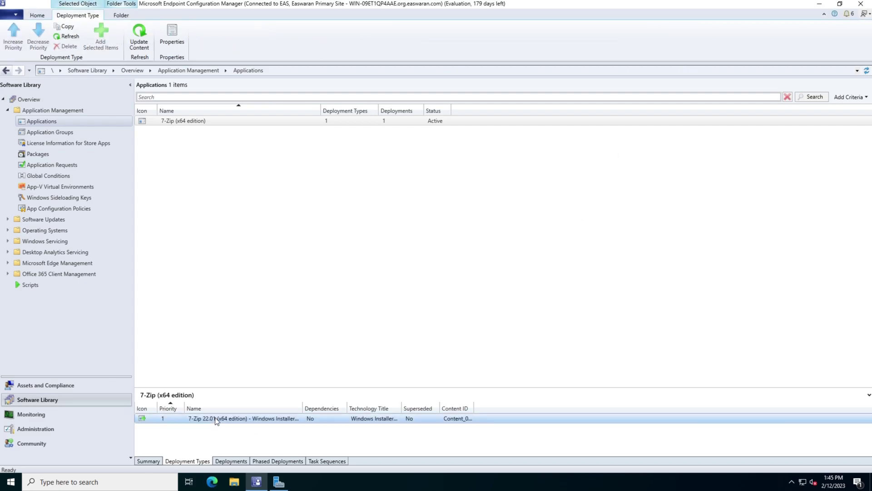
right_click(216, 419)
left_click(230, 408)
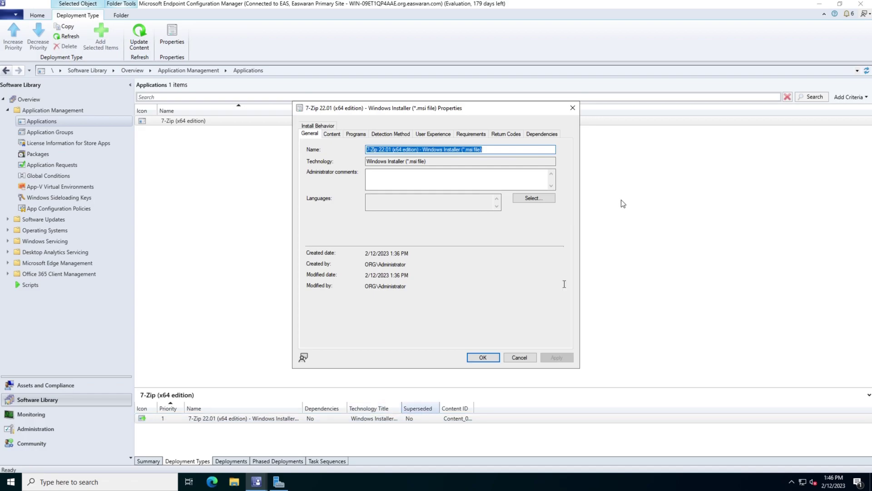
Review the deployment type's general information, including its name and administrator comments, and its content location
left_click(441, 156)
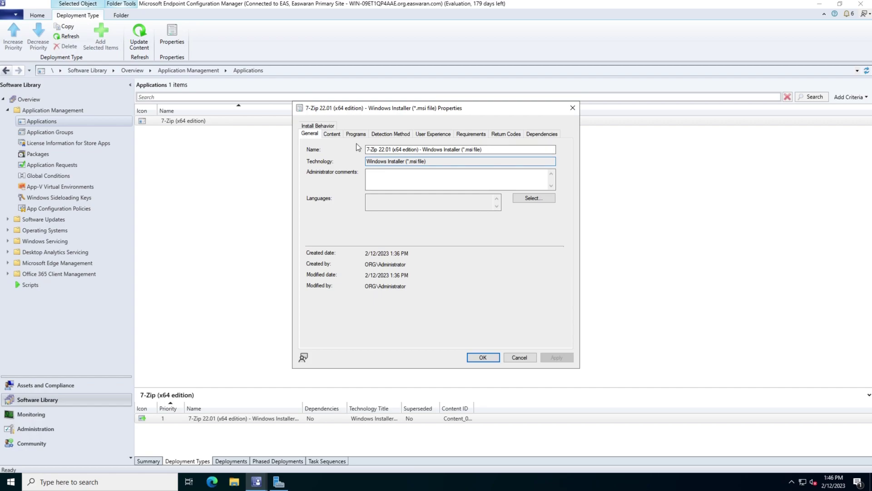
left_click(494, 150)
left_click_drag(494, 150, 366, 150)
left_click(471, 176)
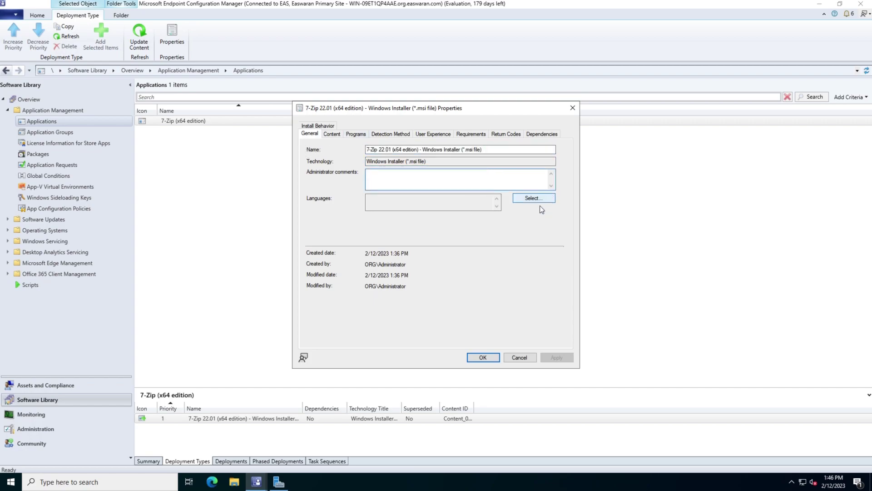
left_click(337, 134)
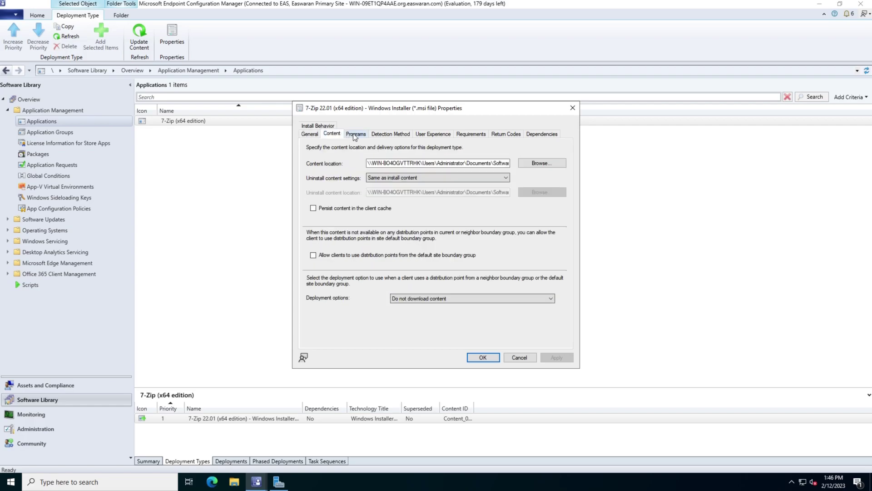
left_click_drag(402, 163, 520, 173)
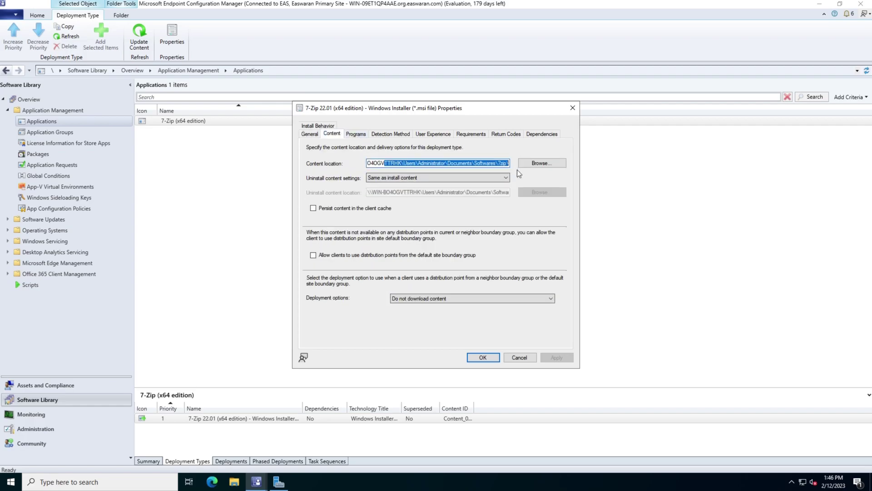
Review the deployment type's installation, uninstall and repair program commands, including the silent switch and MSI product code
left_click(457, 163)
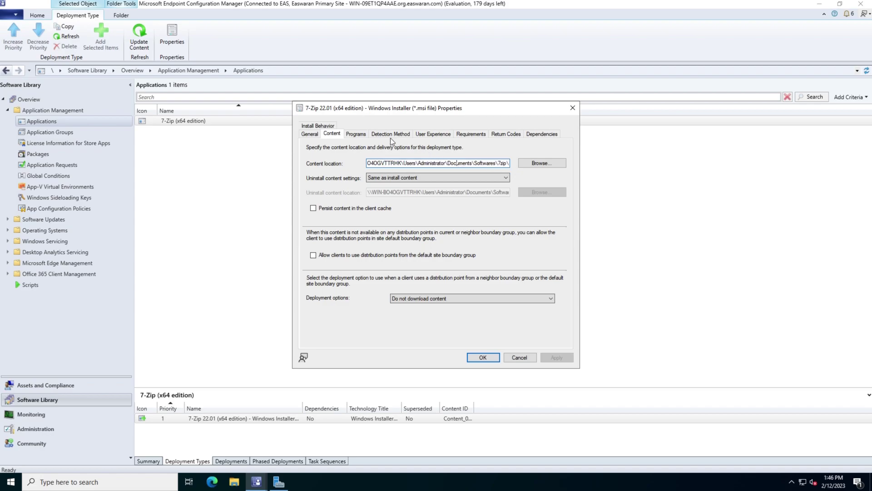
left_click(357, 134)
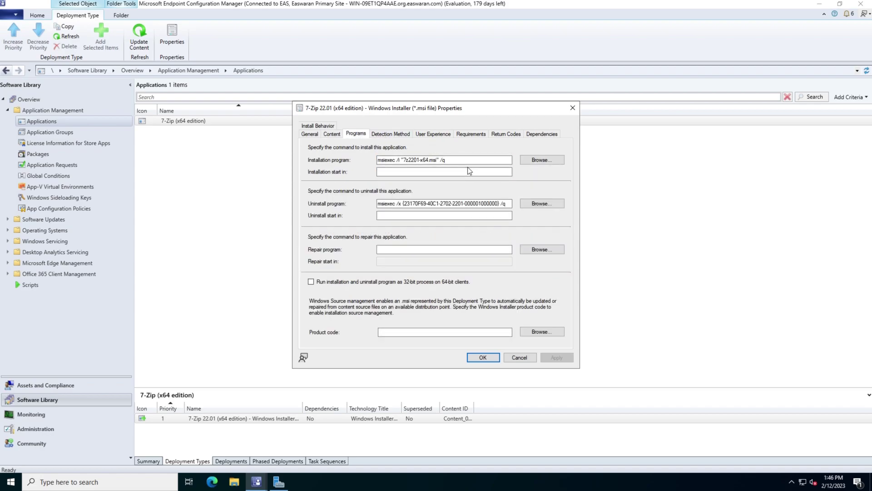
left_click_drag(459, 161, 362, 153)
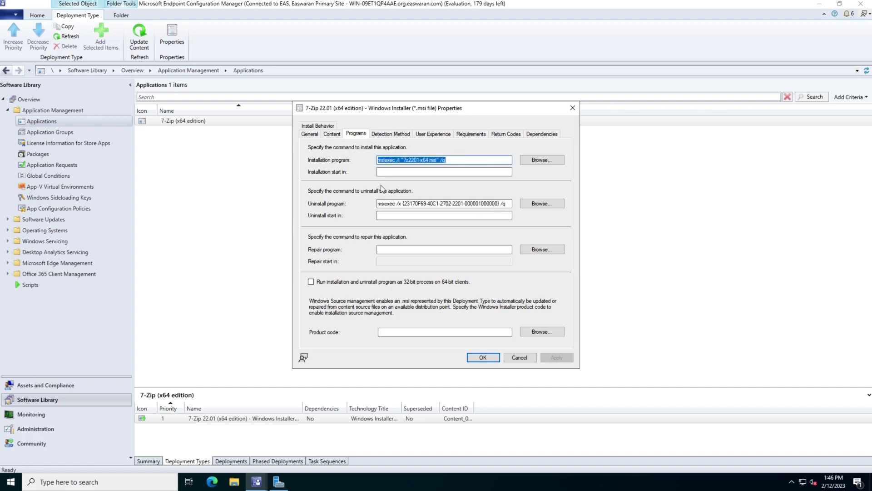
double_click(398, 204)
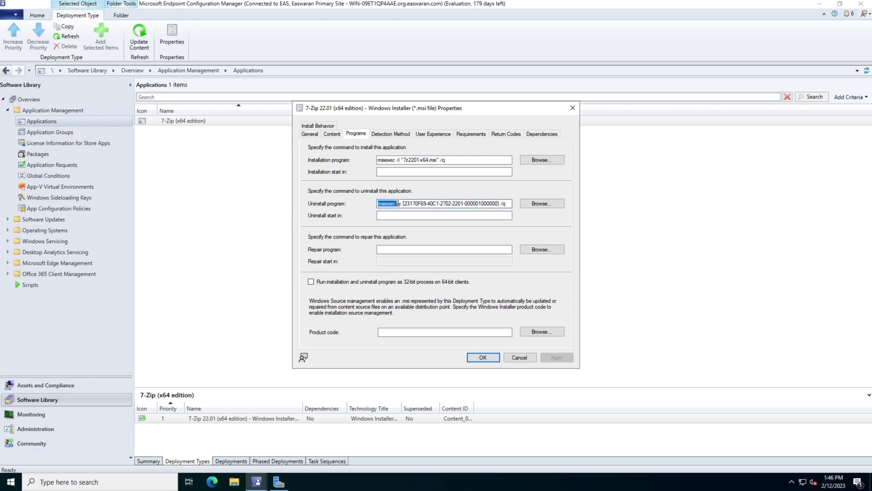
left_click(394, 248)
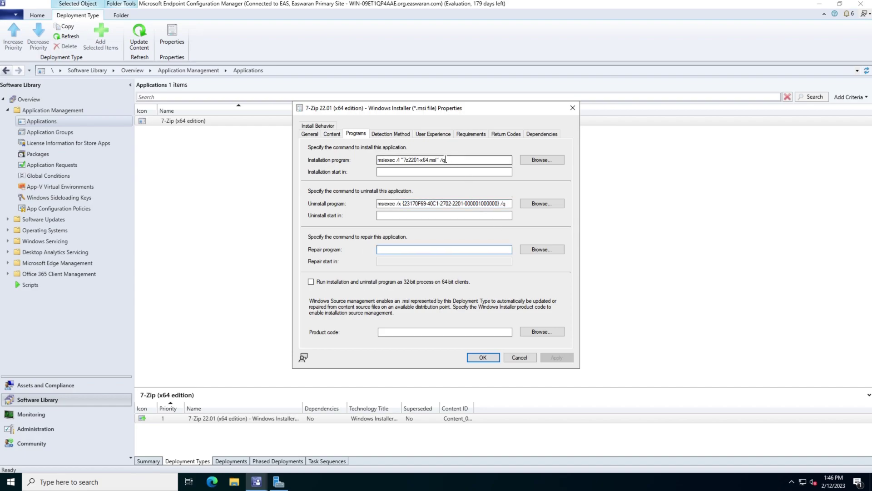
left_click_drag(453, 160, 330, 159)
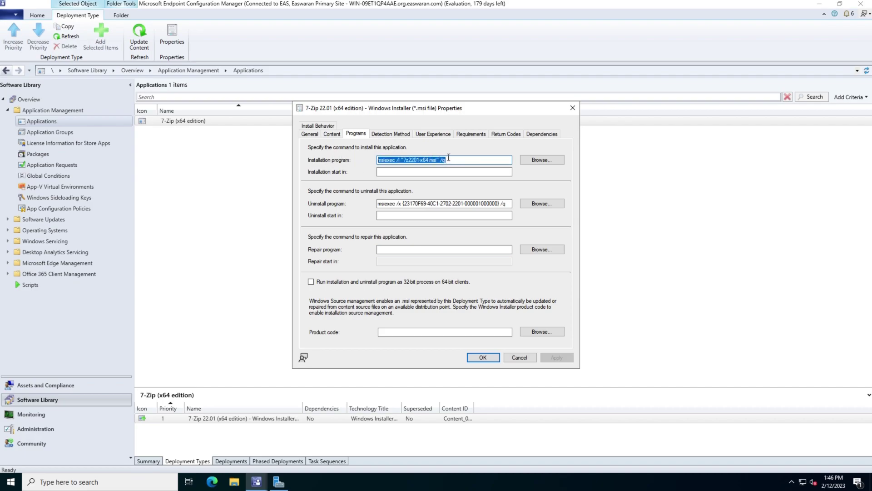
left_click(398, 204)
left_click_drag(397, 204, 505, 204)
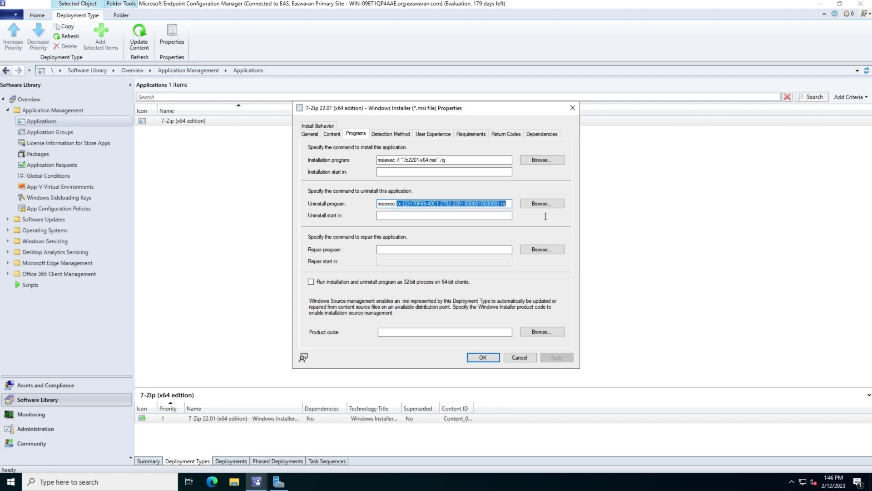
left_click(503, 203)
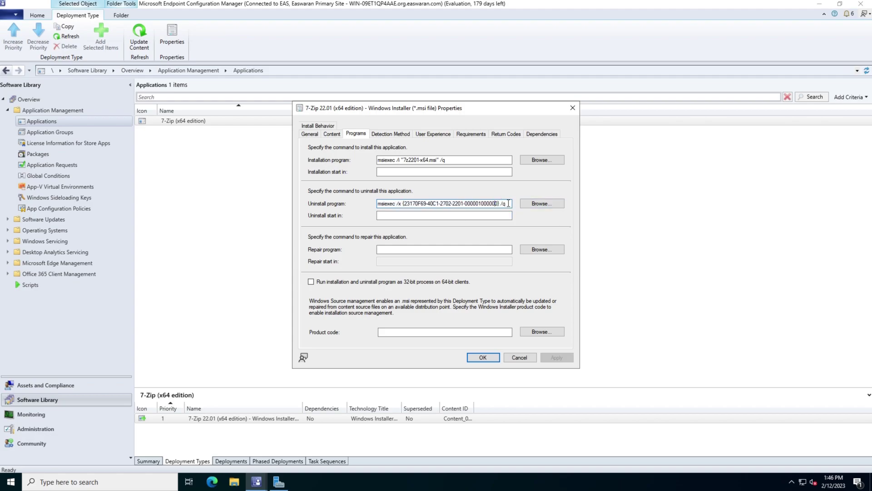
left_click(498, 203)
left_click_drag(497, 204, 405, 203)
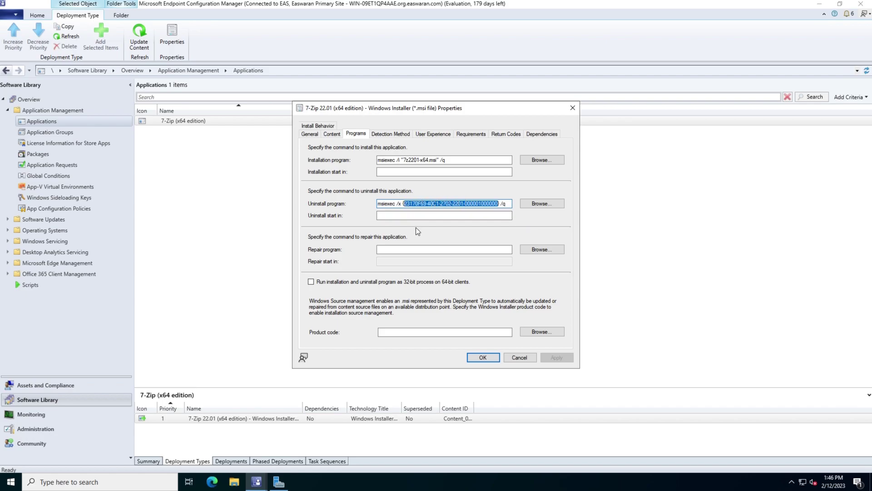
left_click(413, 249)
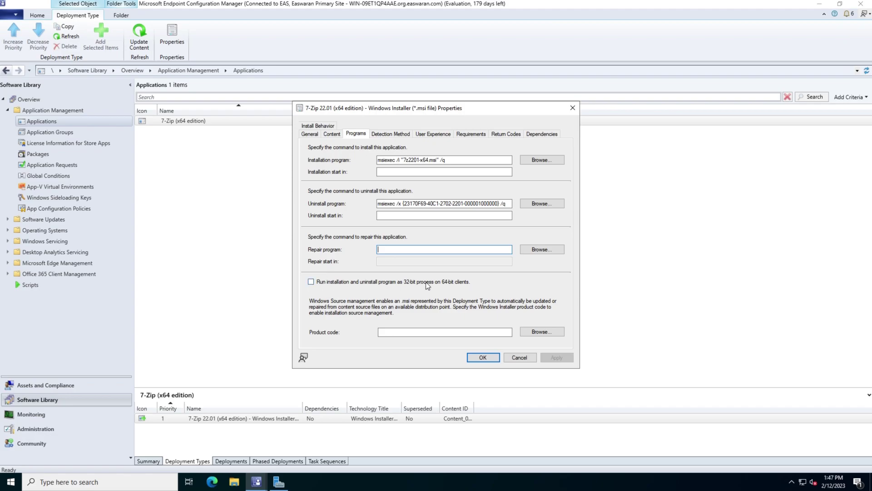
Examine the existing MSI product code detection clause, including its available setting types and product code, and close the rule
left_click(394, 135)
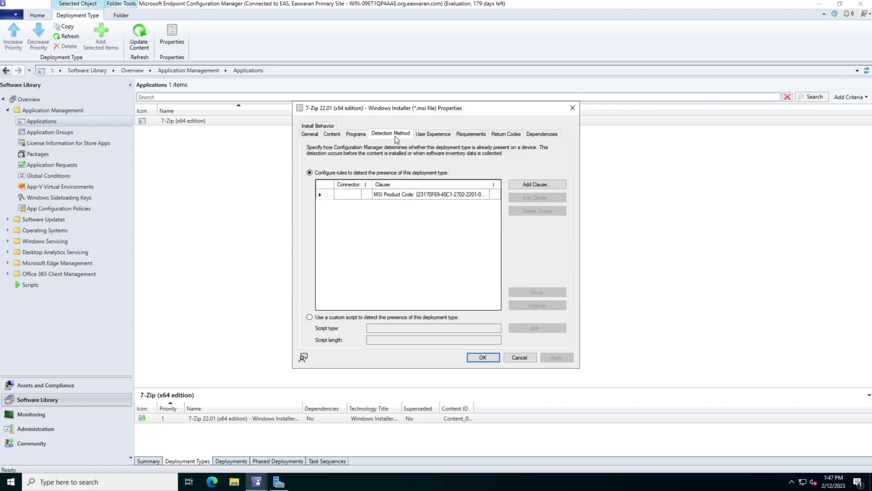
left_click(321, 196)
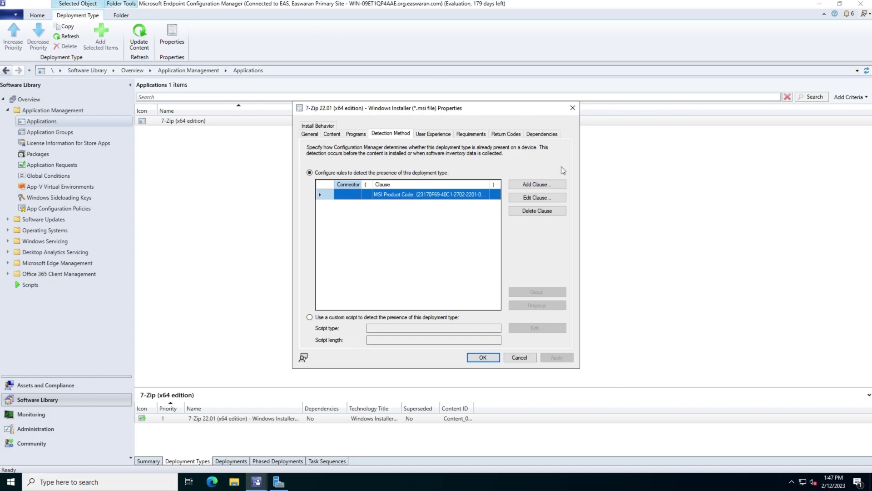
left_click(512, 198)
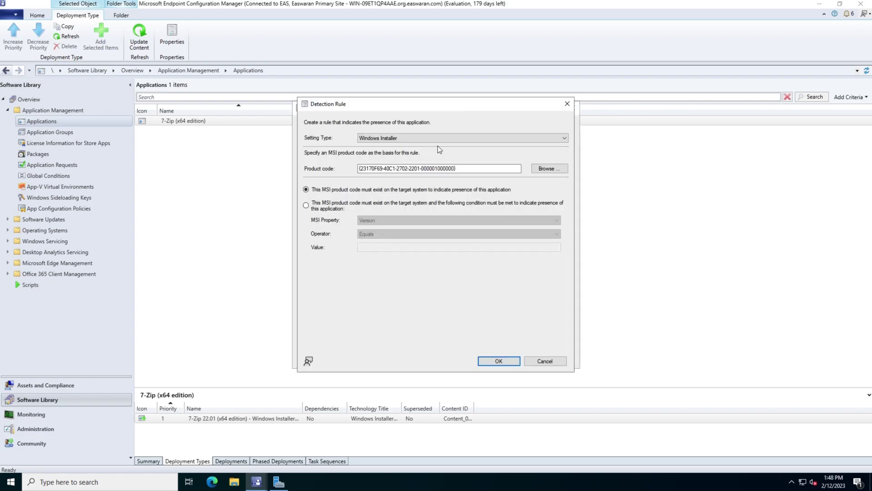
left_click(454, 139)
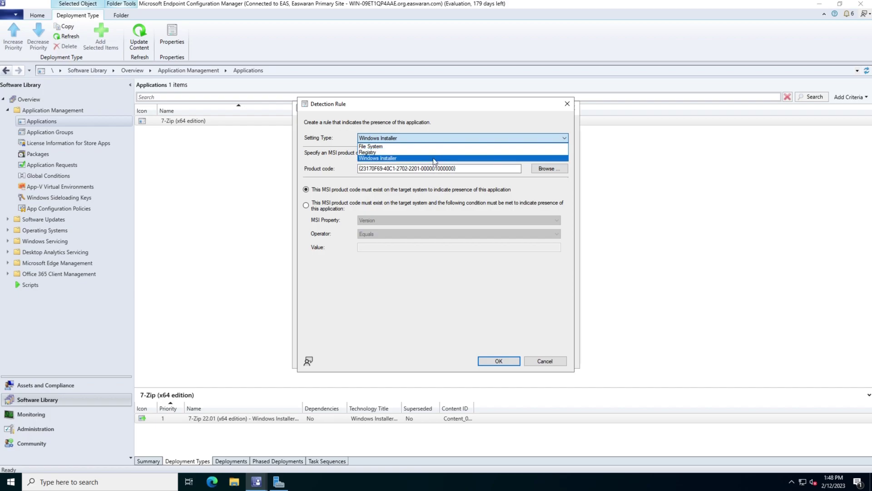
left_click(476, 166)
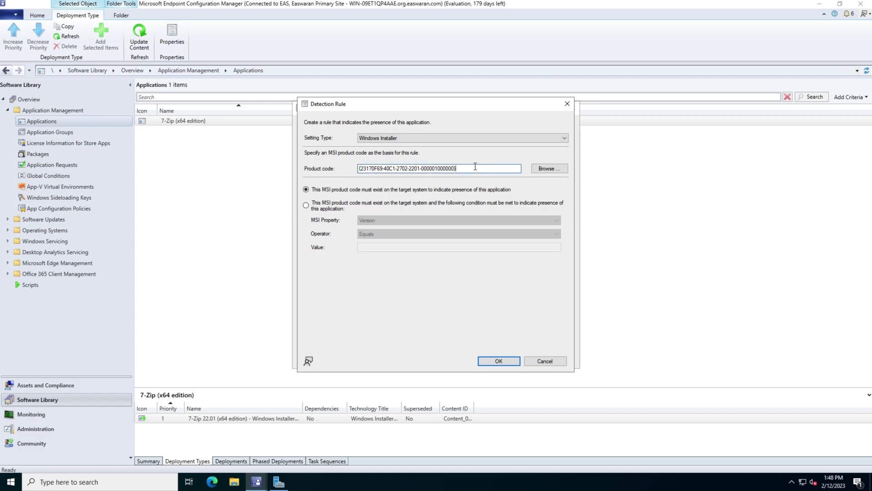
left_click_drag(475, 167, 359, 168)
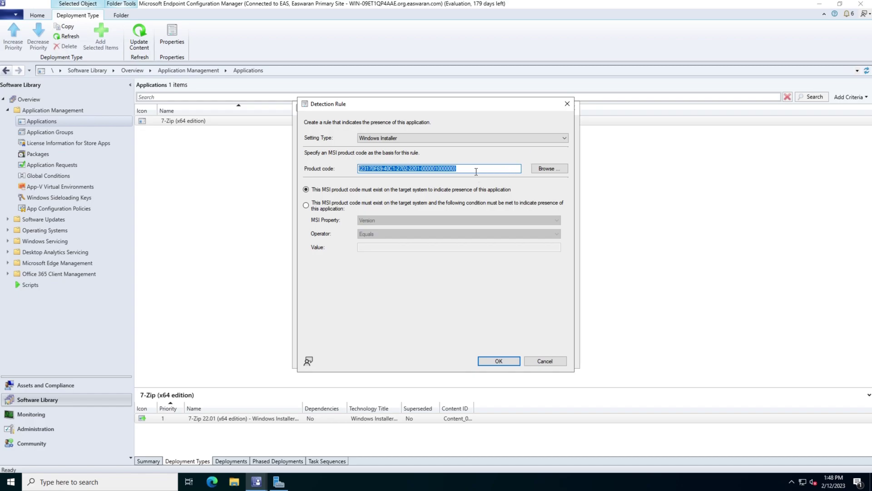
left_click(512, 362)
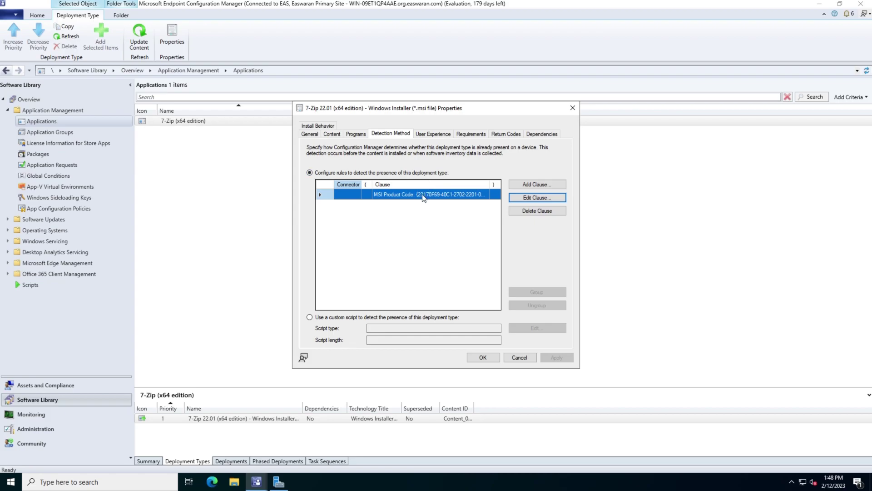
Explore the File System and Windows Installer options for a new detection clause, and cancel without adding it
left_click(548, 185)
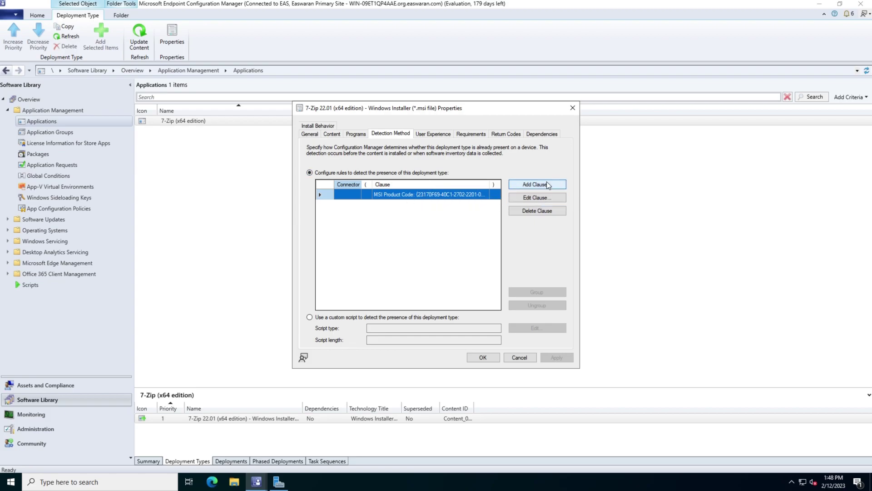
left_click(377, 176)
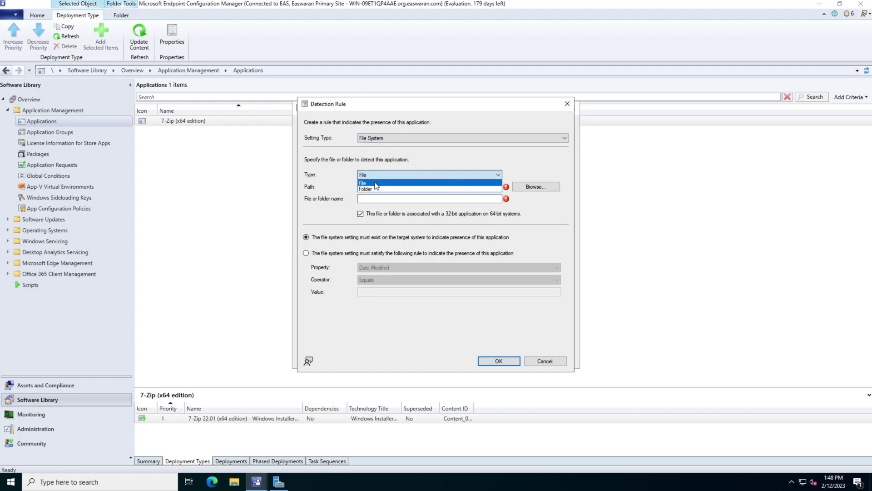
left_click(401, 141)
left_click(386, 139)
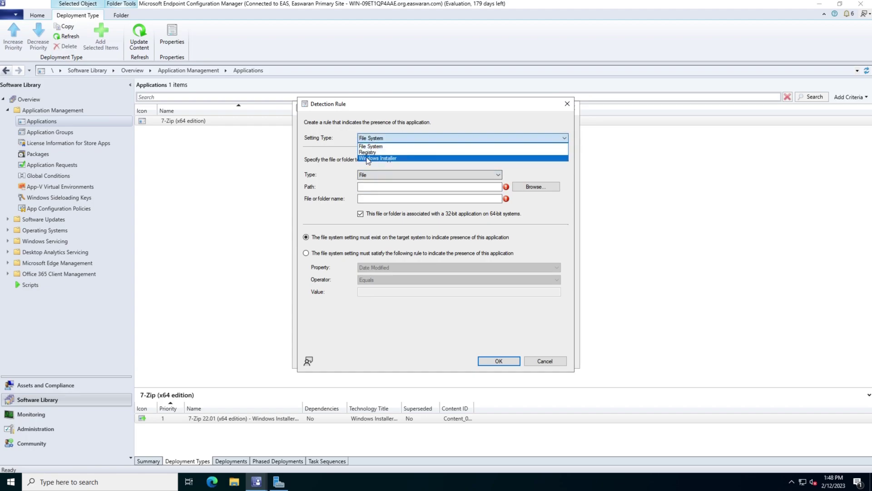
left_click(375, 158)
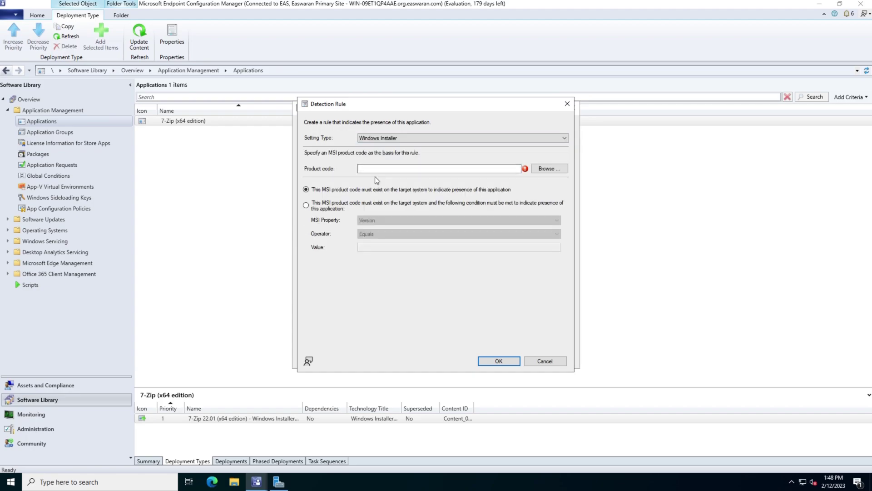
left_click(543, 360)
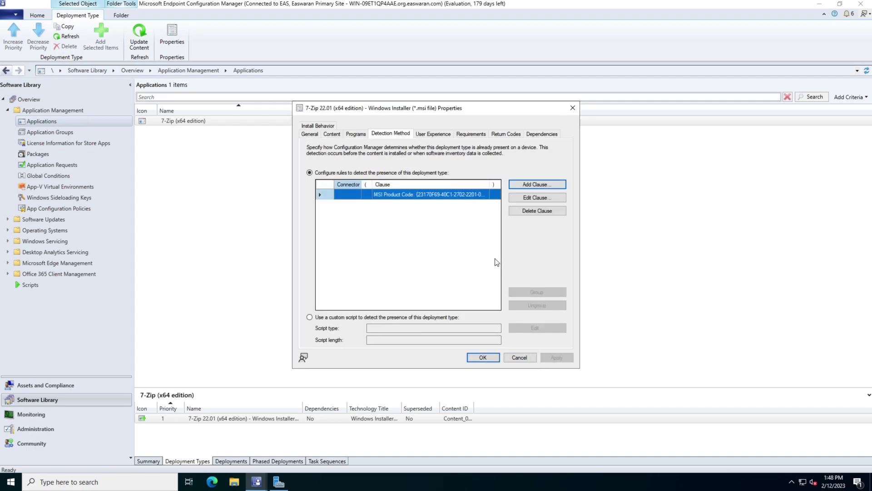
Review the deployment type's user experience settings and its return codes with their code types
left_click(439, 133)
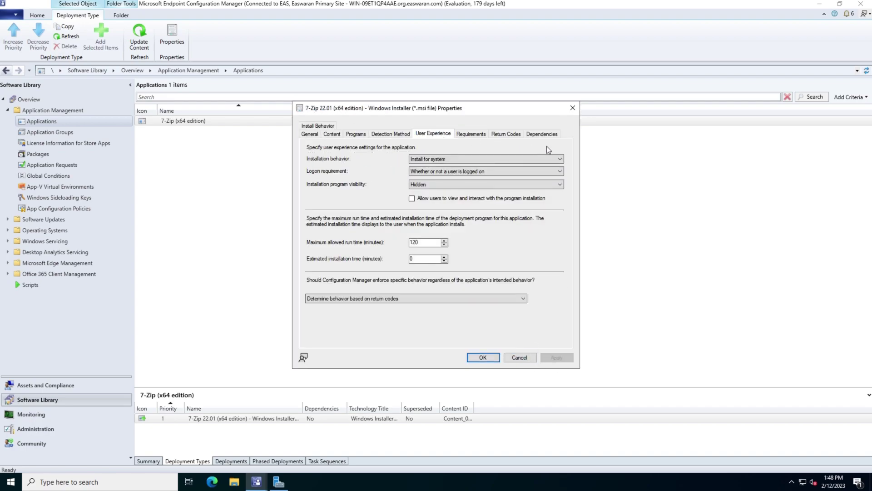
left_click(495, 134)
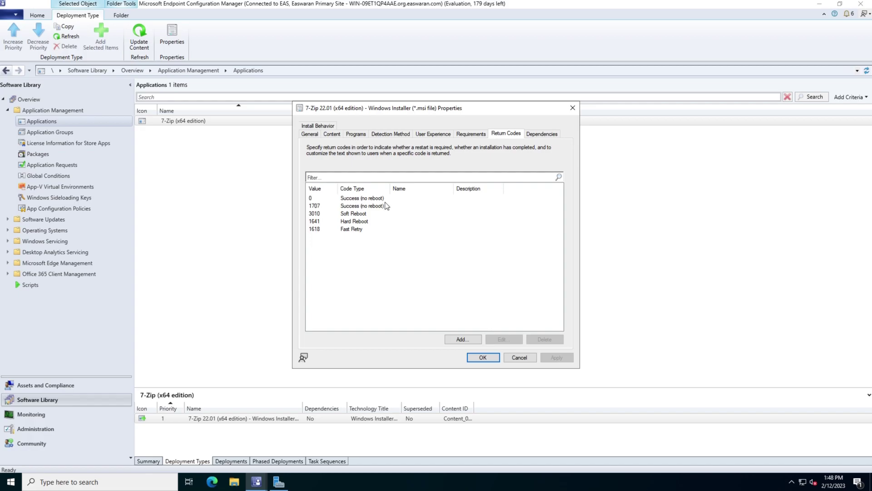
left_click(324, 201)
left_click(332, 208)
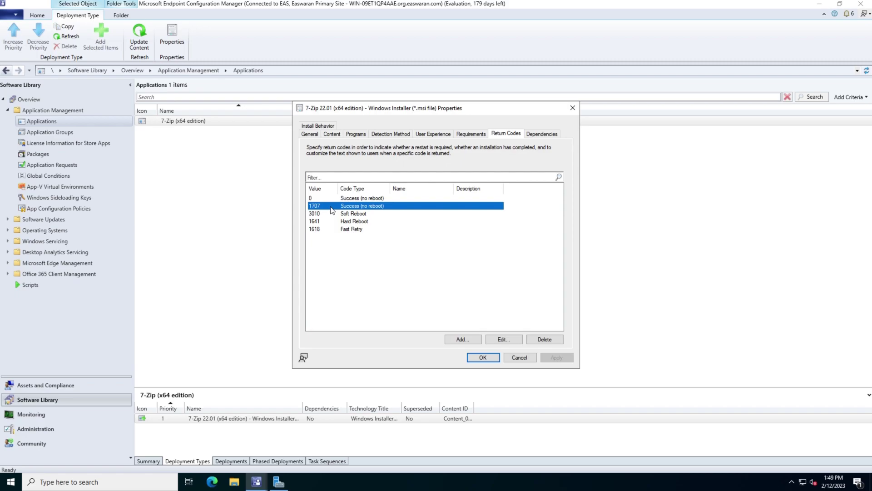
left_click(339, 243)
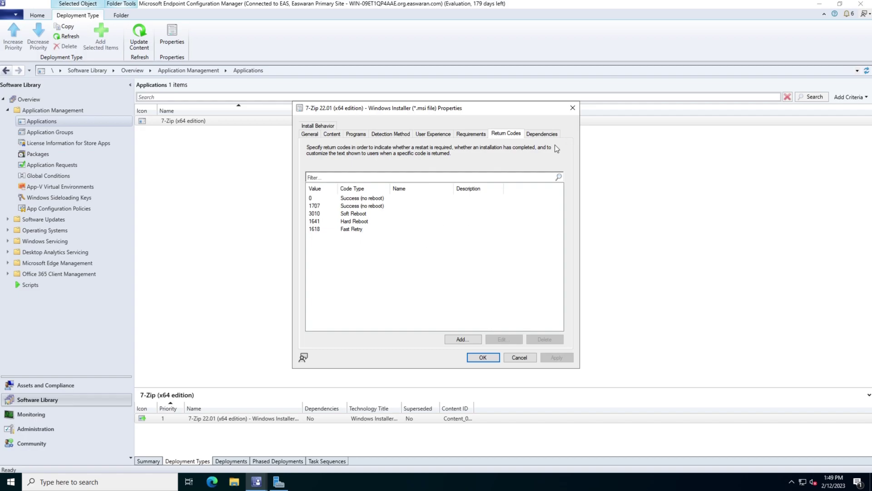
Examine how to add a software dependency, cancel without adding one, and close the deployment type properties
left_click(540, 135)
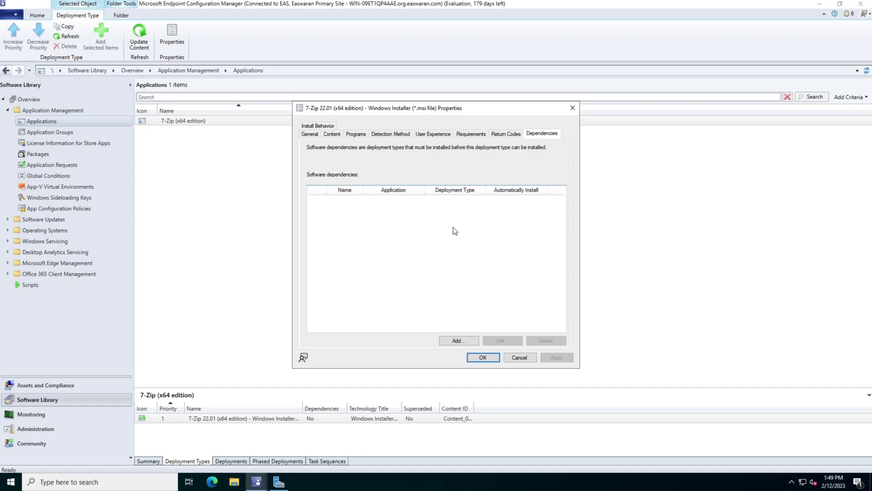
left_click(455, 341)
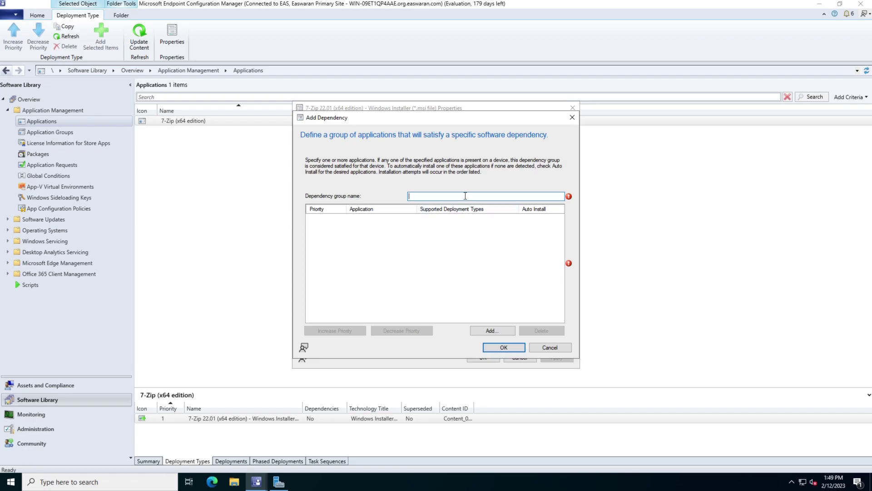
left_click(496, 331)
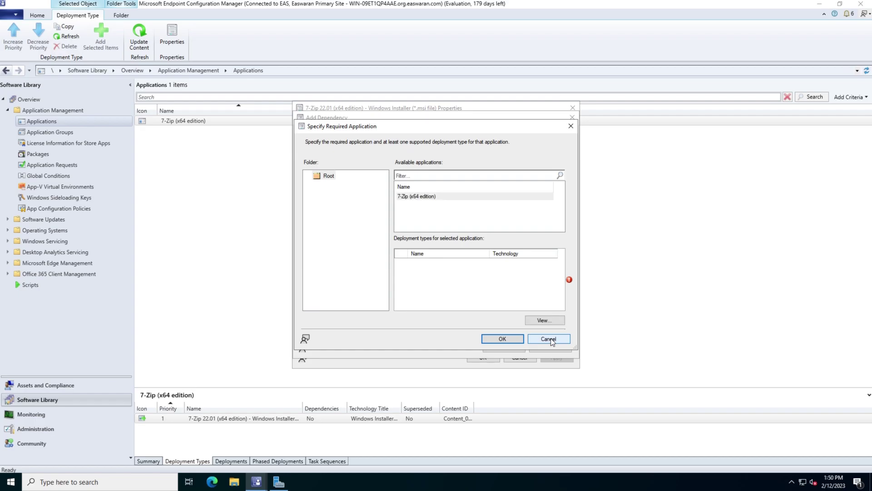
left_click(549, 341)
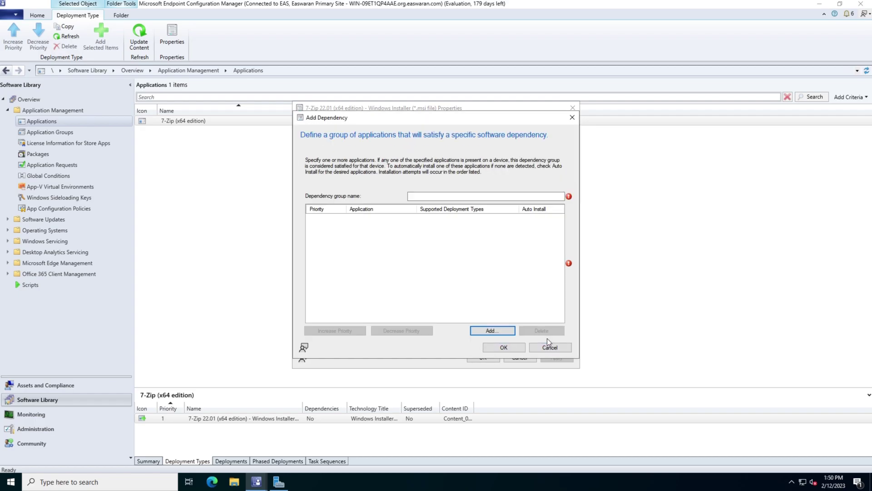
left_click(549, 346)
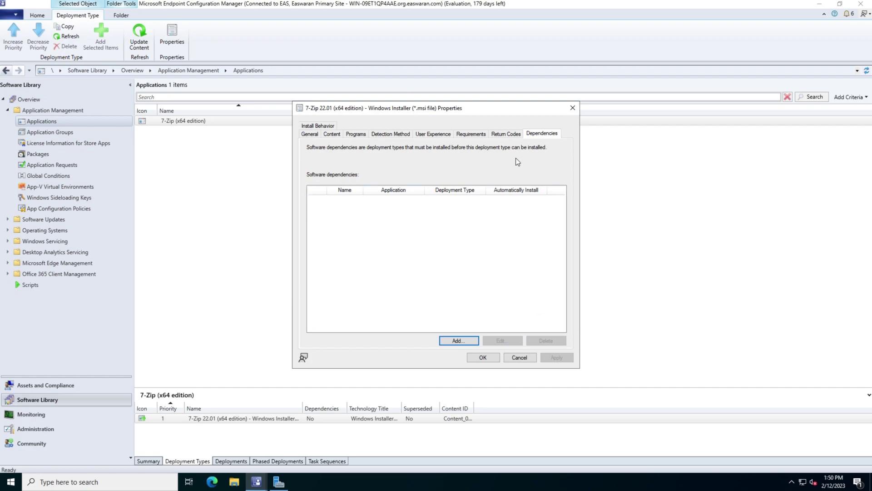
left_click(495, 358)
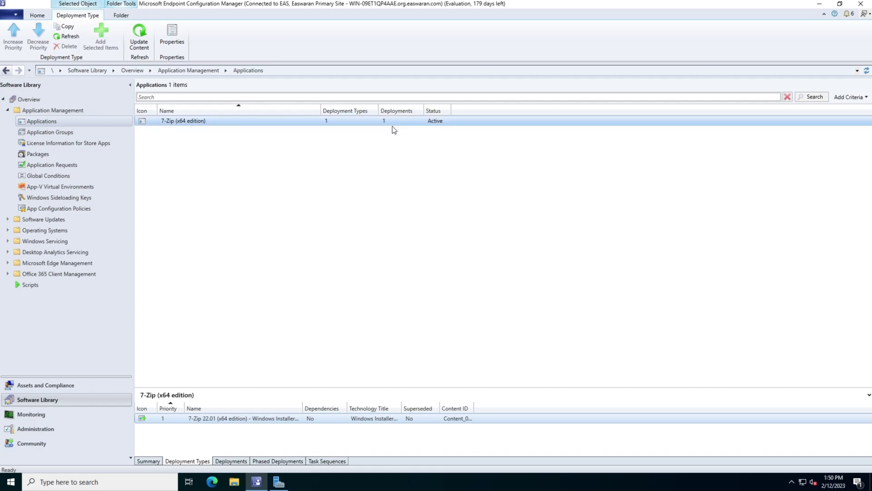
Check the 7-Zip application's summary, including its application statistics, application status and content status
left_click(154, 462)
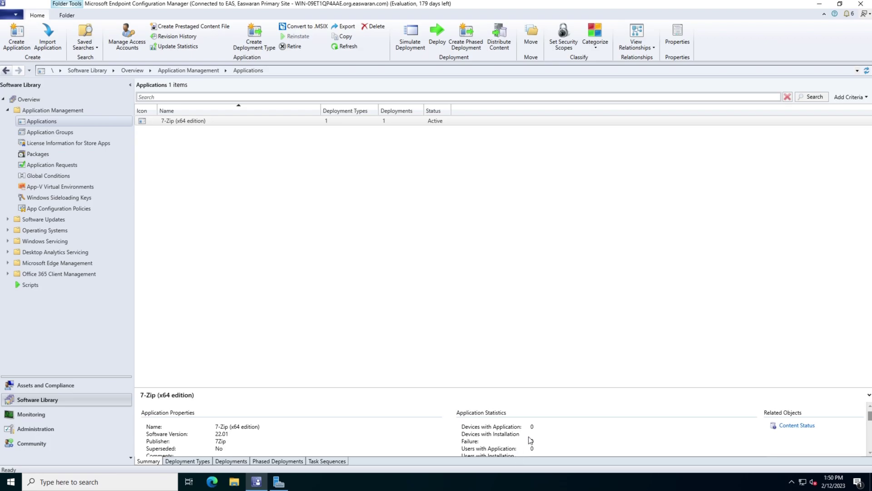
scroll(535, 432, "down", 3)
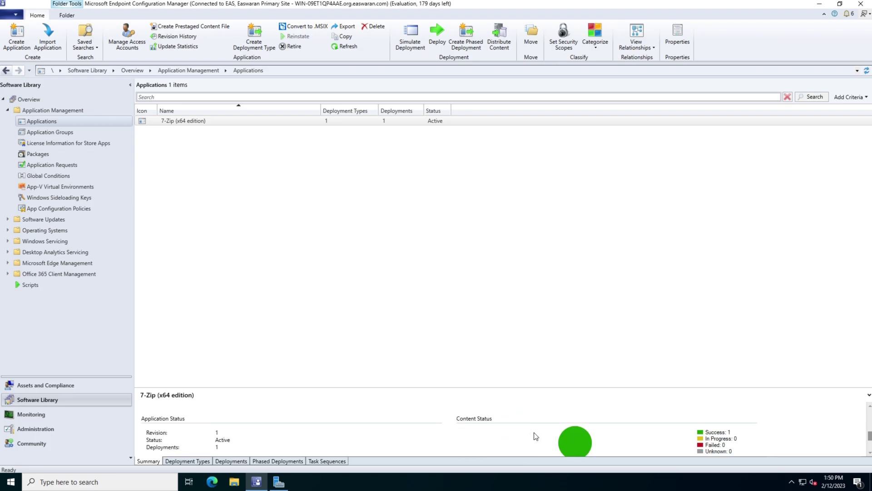
scroll(364, 430, "down", 1)
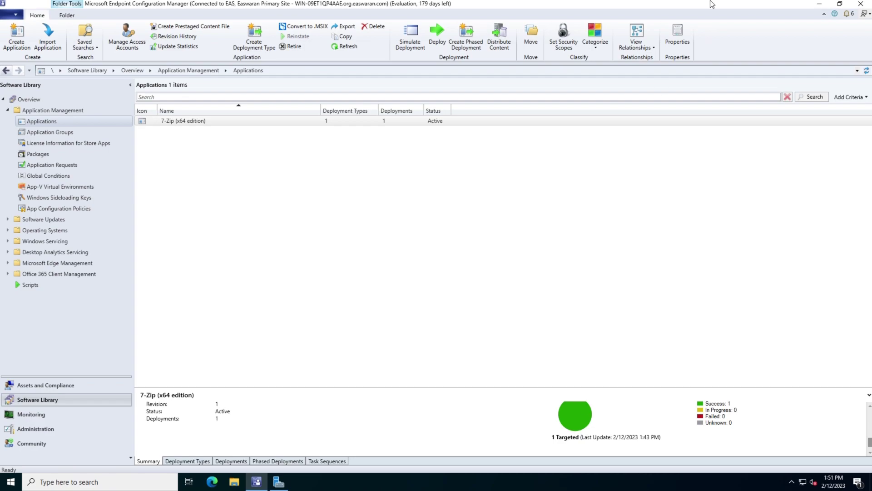
left_click(336, 121)
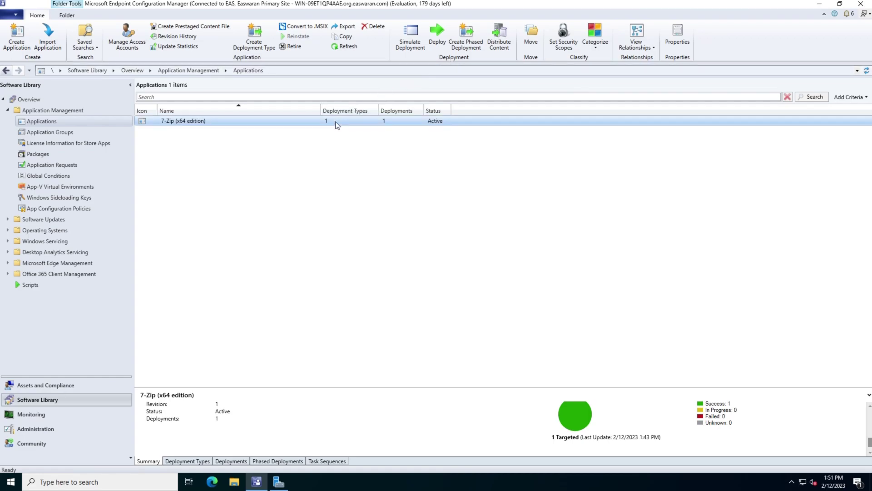